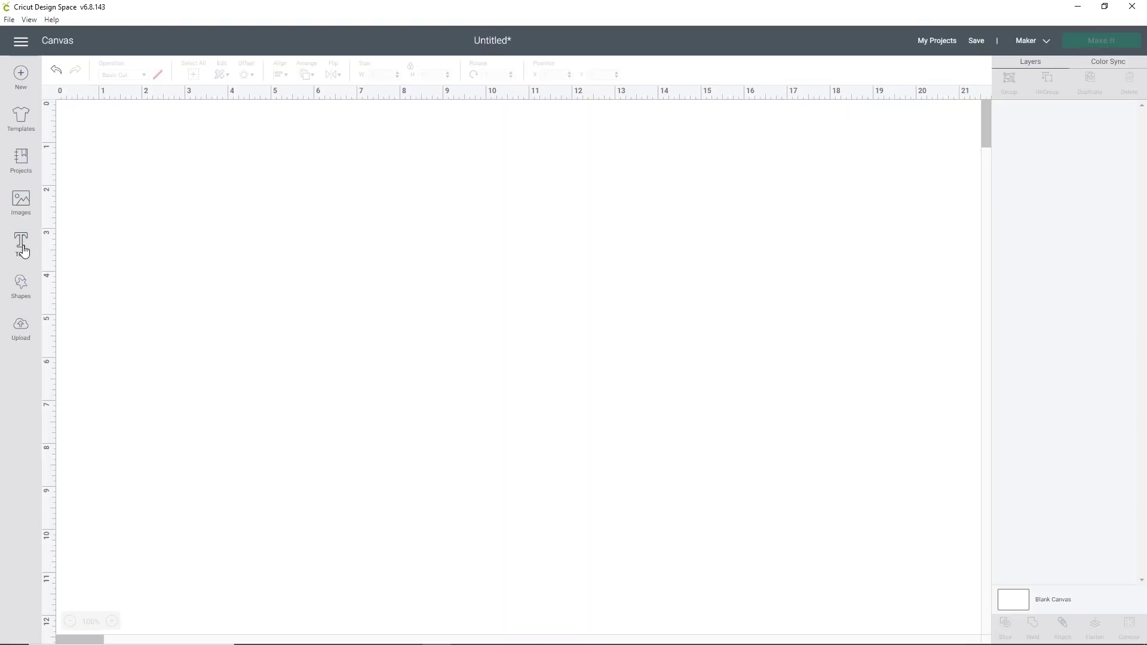
# Add a text object containing the first name and move it to about X 6.76, Y 3.62 in
pyautogui.click(22, 245)
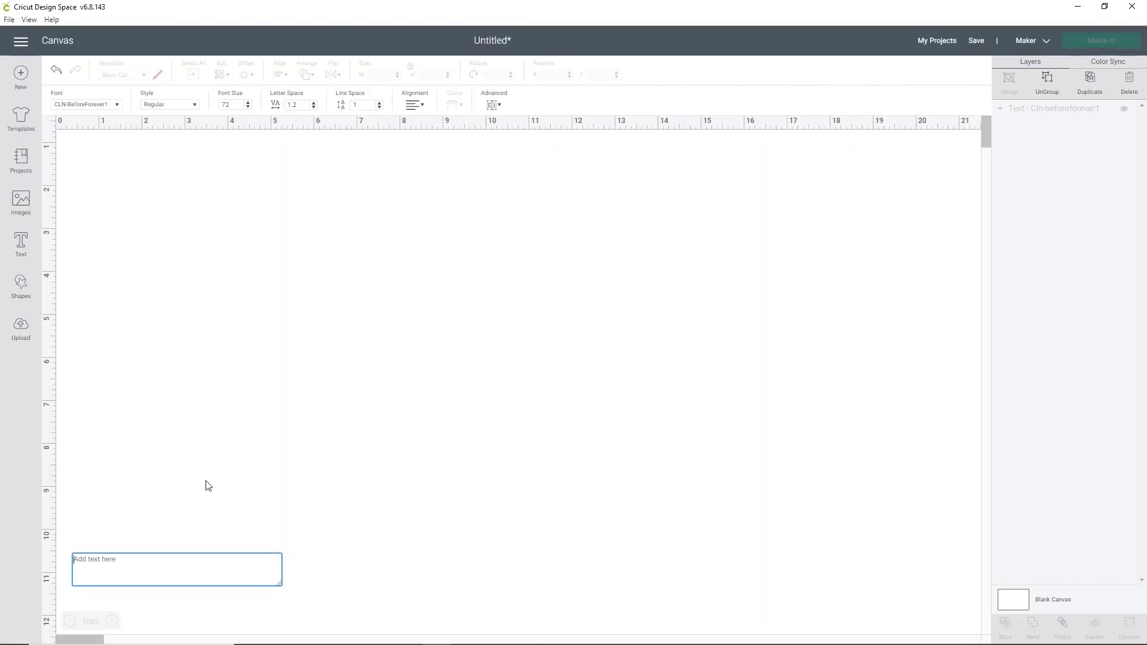
pyautogui.write('Corinne')
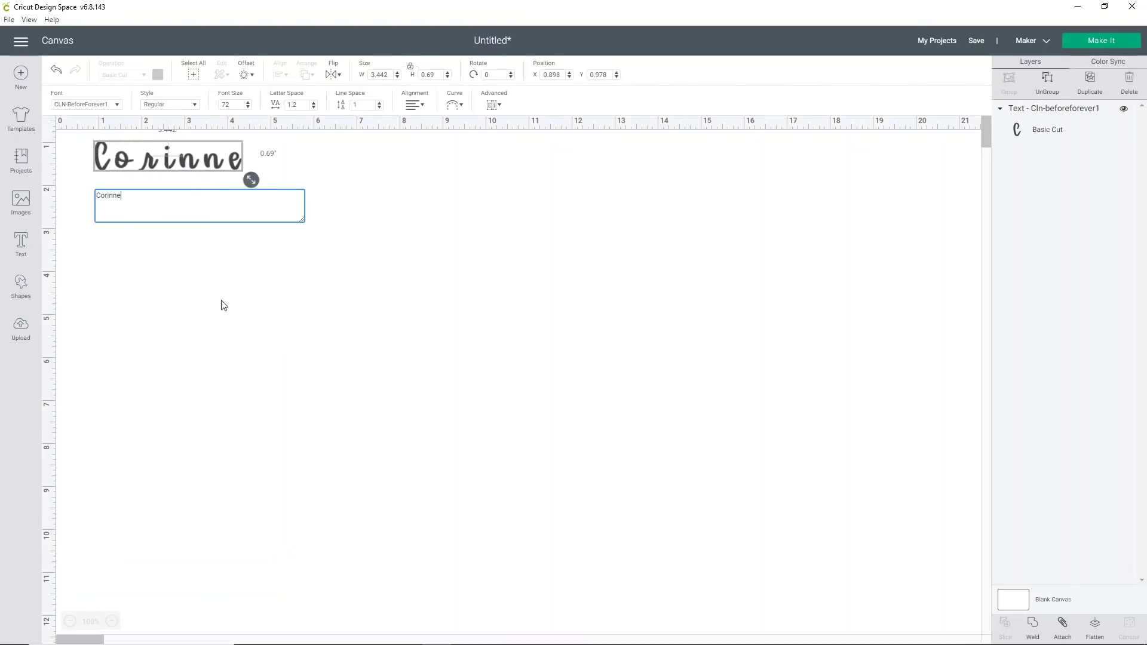
pyautogui.click(354, 223)
pyautogui.moveTo(216, 174); pyautogui.dragTo(498, 299)
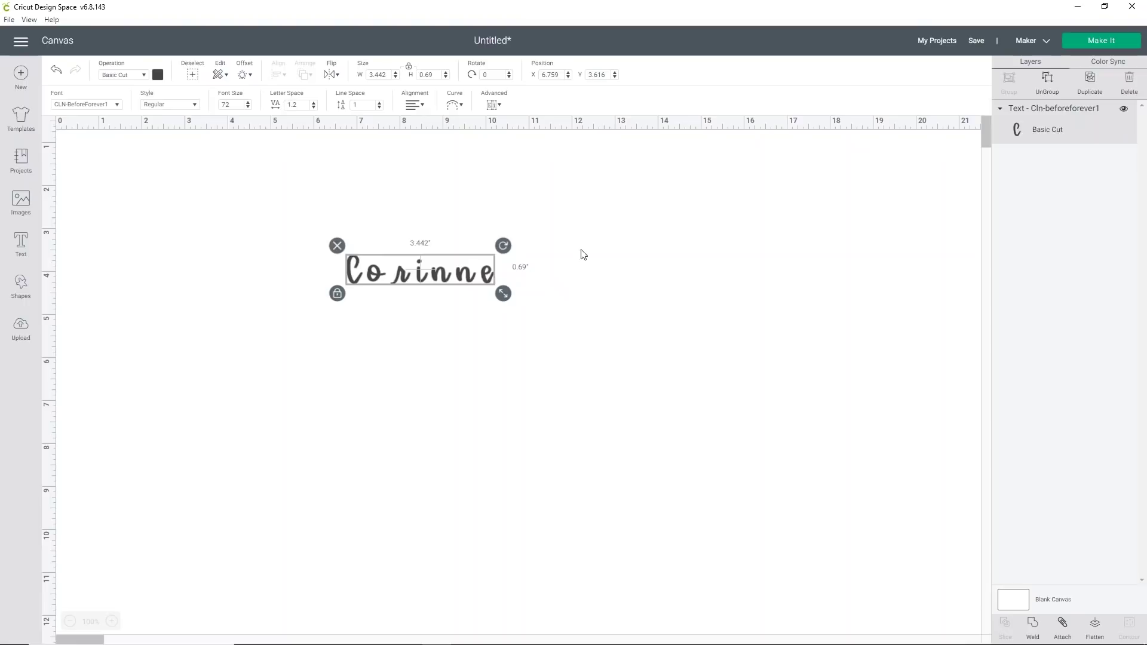
# Ungroup the name text into separate letters and nudge the last letter left until it joins its neighbour
pyautogui.click(1049, 85)
pyautogui.click(540, 154)
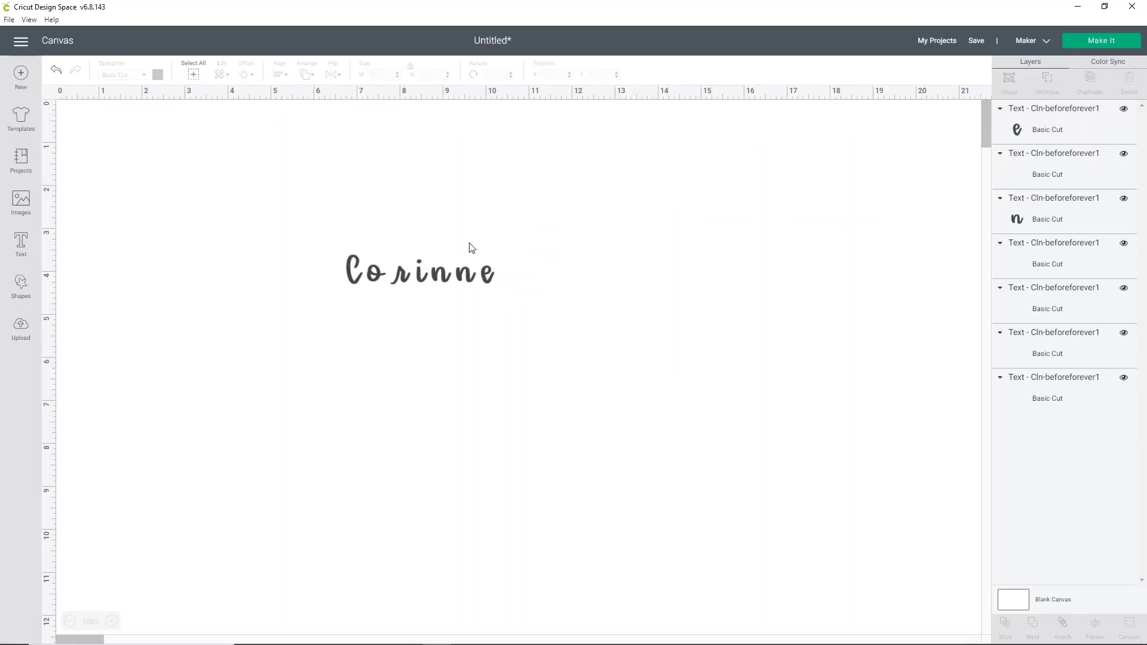
pyautogui.click(493, 275)
pyautogui.press('Left')
pyautogui.press('Left')
# Shift the last two, last three and last four letters left in turn so each set joins the preceding letter
pyautogui.moveTo(517, 297); pyautogui.dragTo(462, 265)
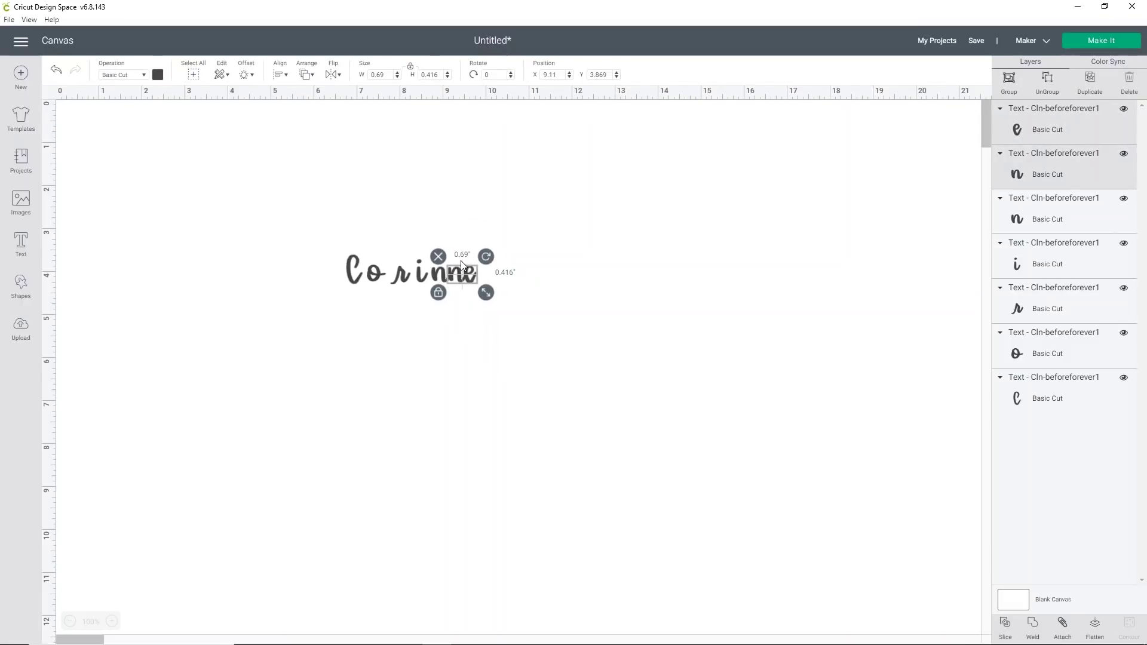
pyautogui.click(501, 284)
pyautogui.moveTo(503, 286); pyautogui.dragTo(442, 260)
pyautogui.press('Left')
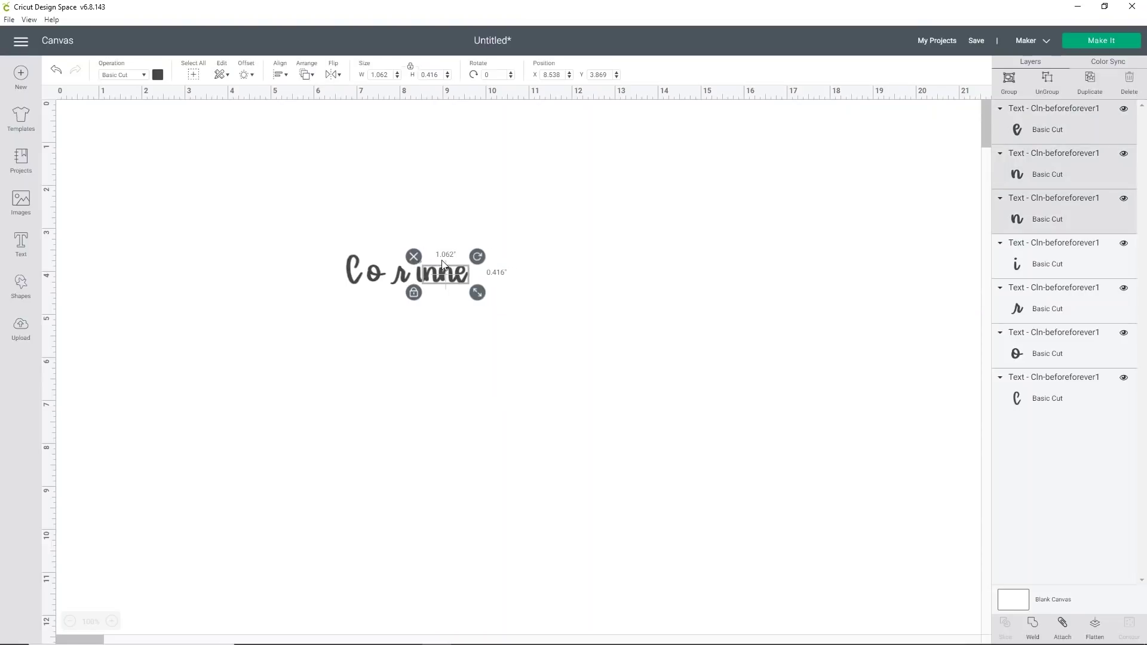
pyautogui.click(506, 361)
pyautogui.moveTo(496, 297); pyautogui.dragTo(420, 261)
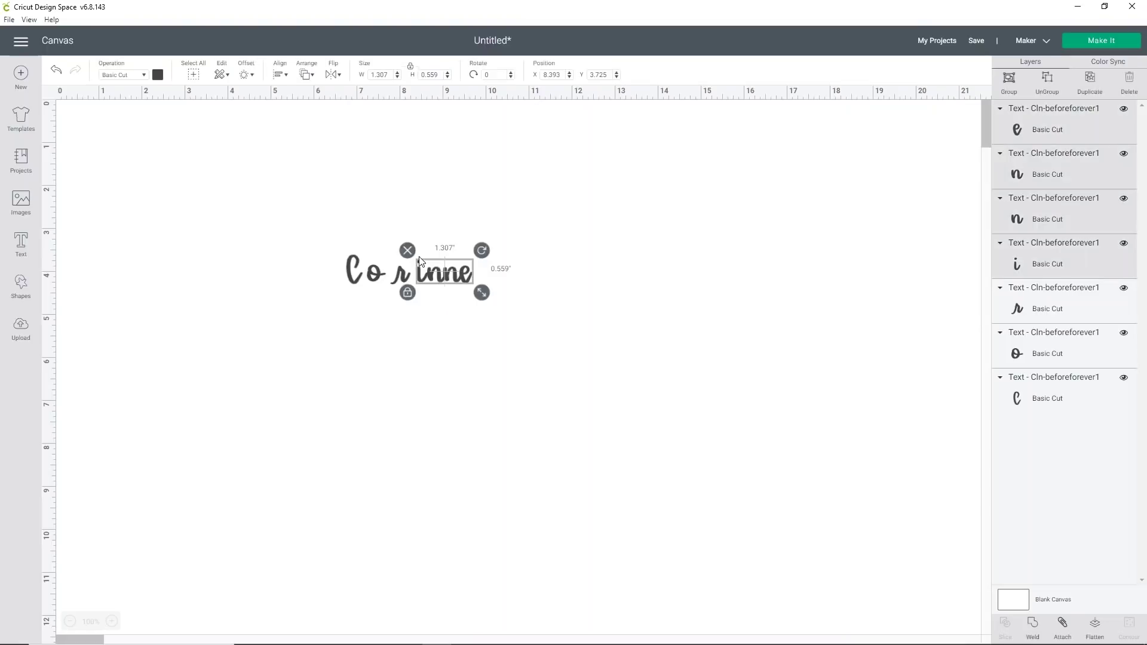
pyautogui.press('Left')
pyautogui.press('Left')
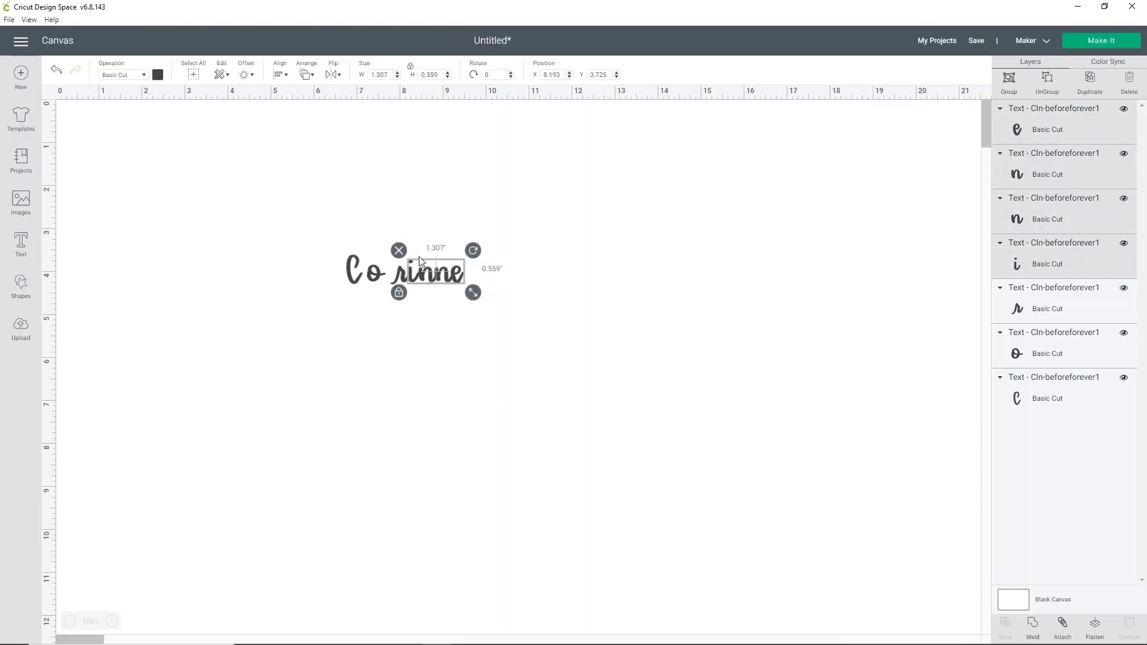
# Move the second letter and the capital initial right to connect the script, and weld all the letters into one shape
pyautogui.click(384, 320)
pyautogui.moveTo(373, 273)
pyautogui.mouseDown()
pyautogui.moveTo(380, 283)
pyautogui.moveTo(382, 267)
pyautogui.mouseUp()
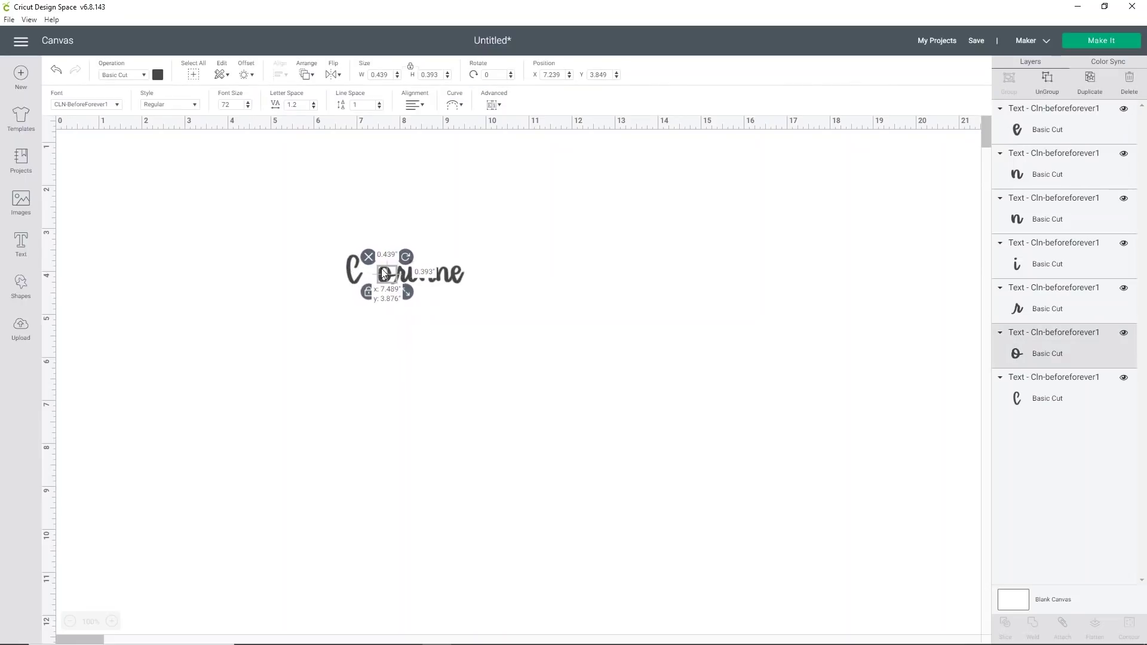
pyautogui.click(576, 359)
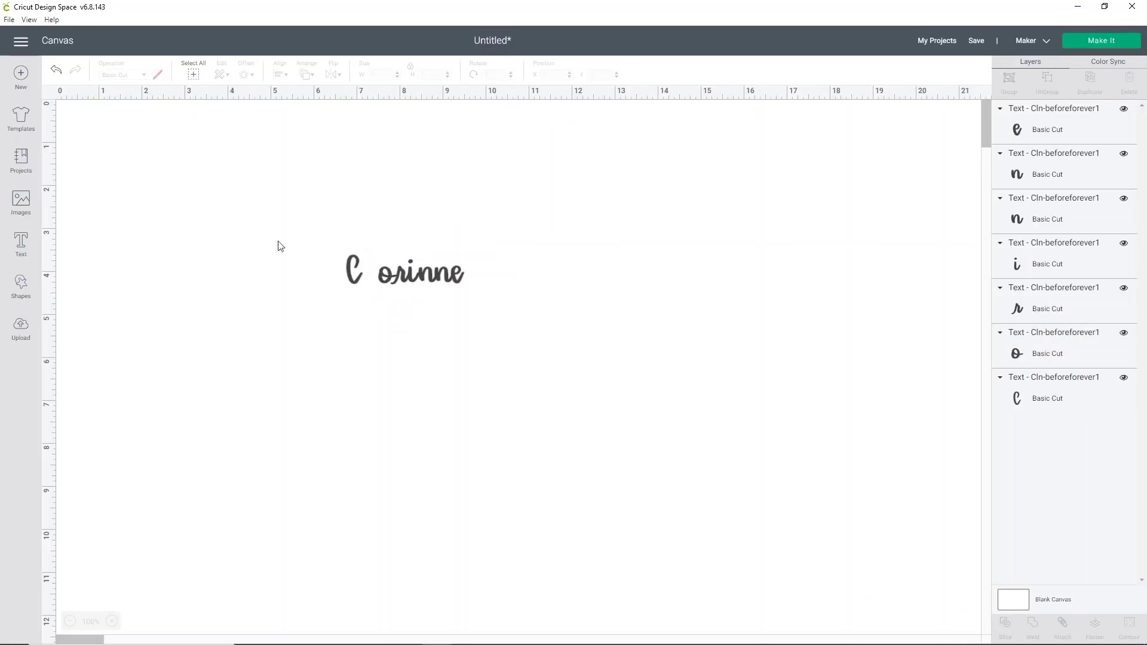
pyautogui.moveTo(355, 279); pyautogui.dragTo(369, 279)
pyautogui.click(532, 351)
pyautogui.moveTo(517, 309); pyautogui.dragTo(251, 175)
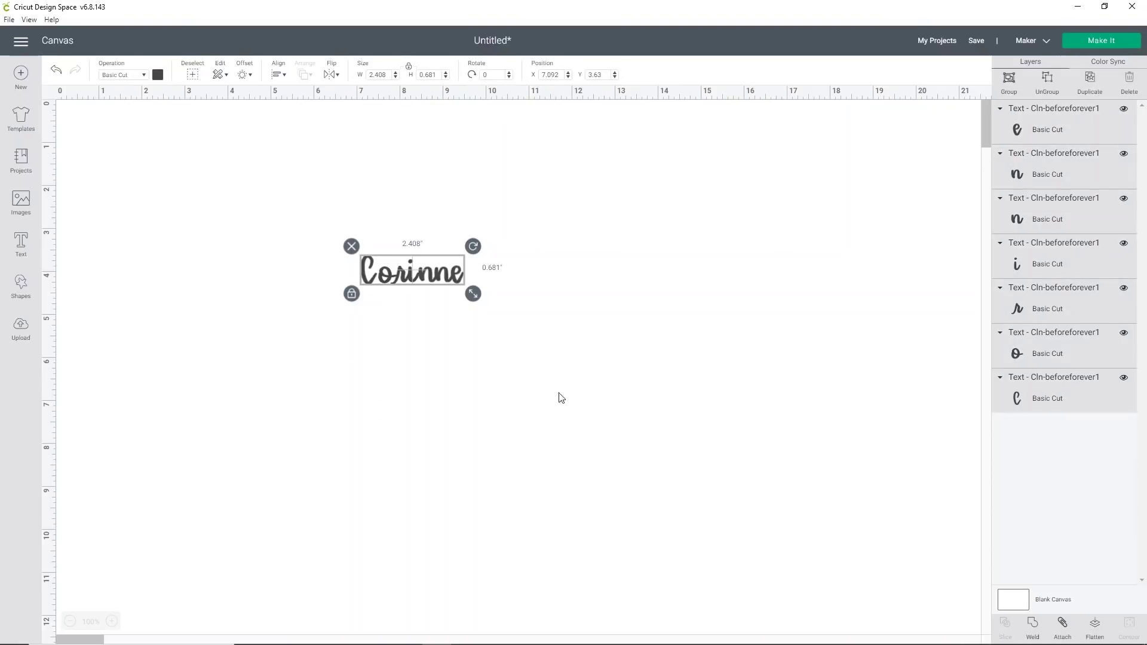
pyautogui.click(1031, 627)
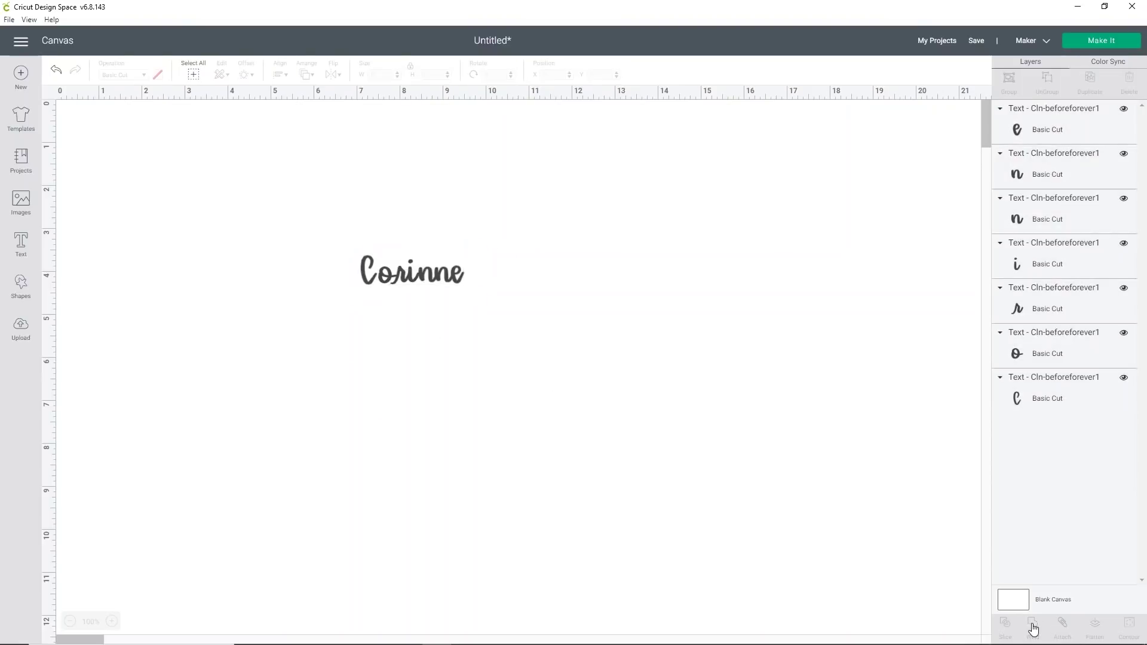
# Enlarge the welded name to about 12.08 by 3.42 in and move it to about X 4.97, Y 4.33 in
pyautogui.click(425, 264)
pyautogui.moveTo(473, 293); pyautogui.dragTo(877, 413)
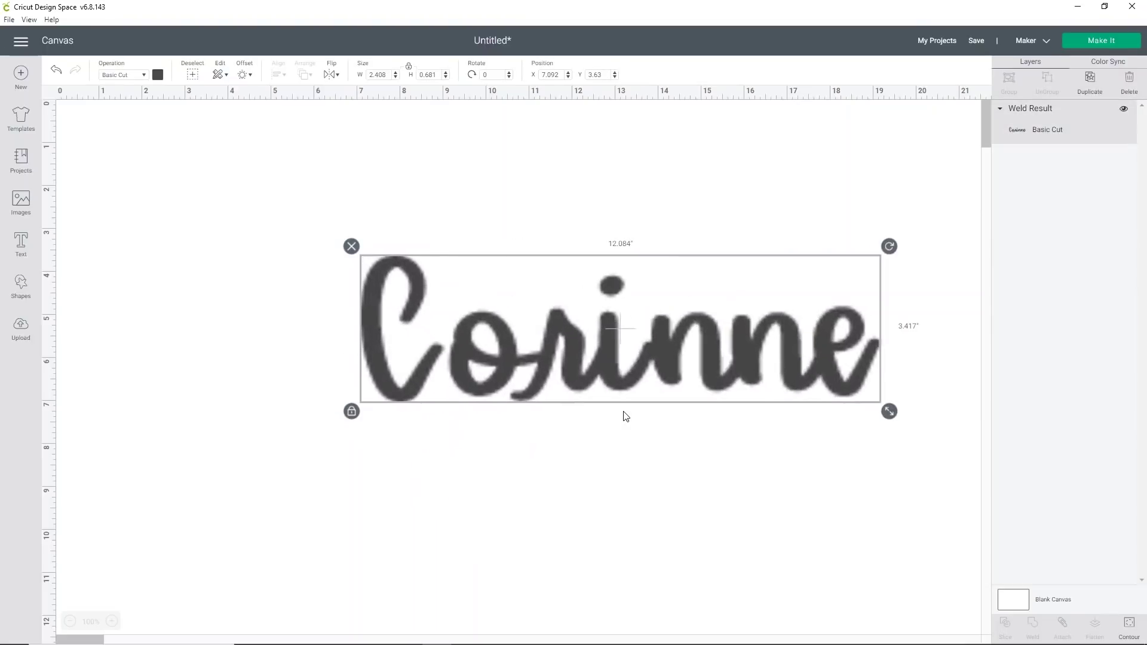
pyautogui.moveTo(658, 389); pyautogui.dragTo(571, 398)
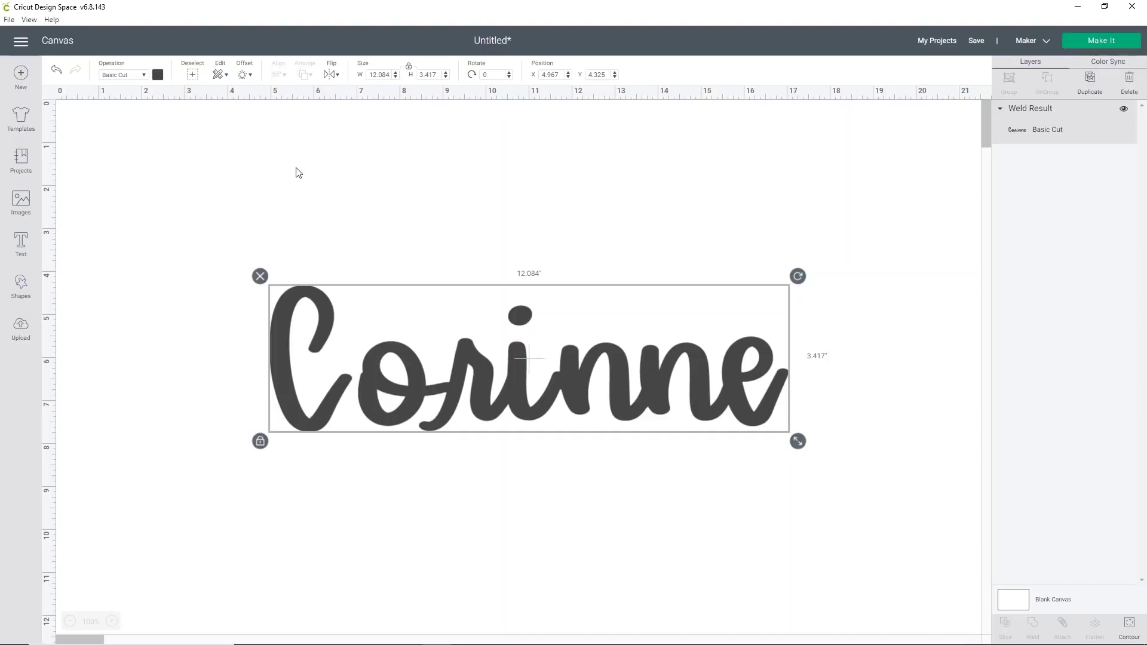
# Apply a 0.3 in offset with rounded corners around the welded name
pyautogui.click(242, 75)
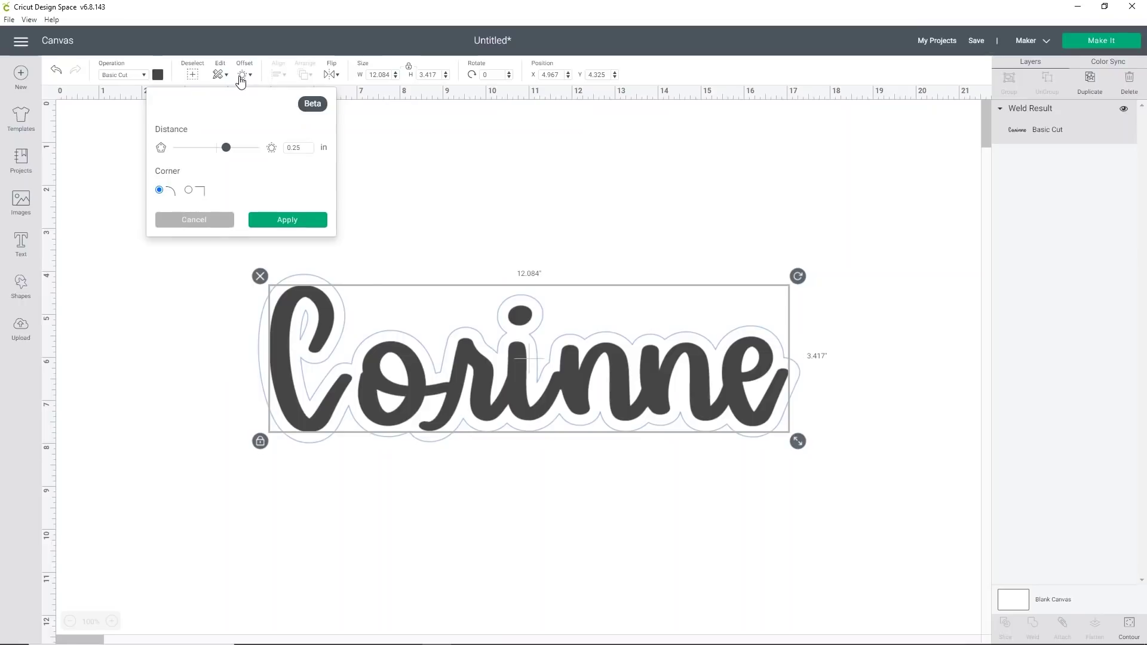
pyautogui.click(298, 146)
pyautogui.press('BackSpace')
pyautogui.press('BackSpace')
pyautogui.press('BackSpace')
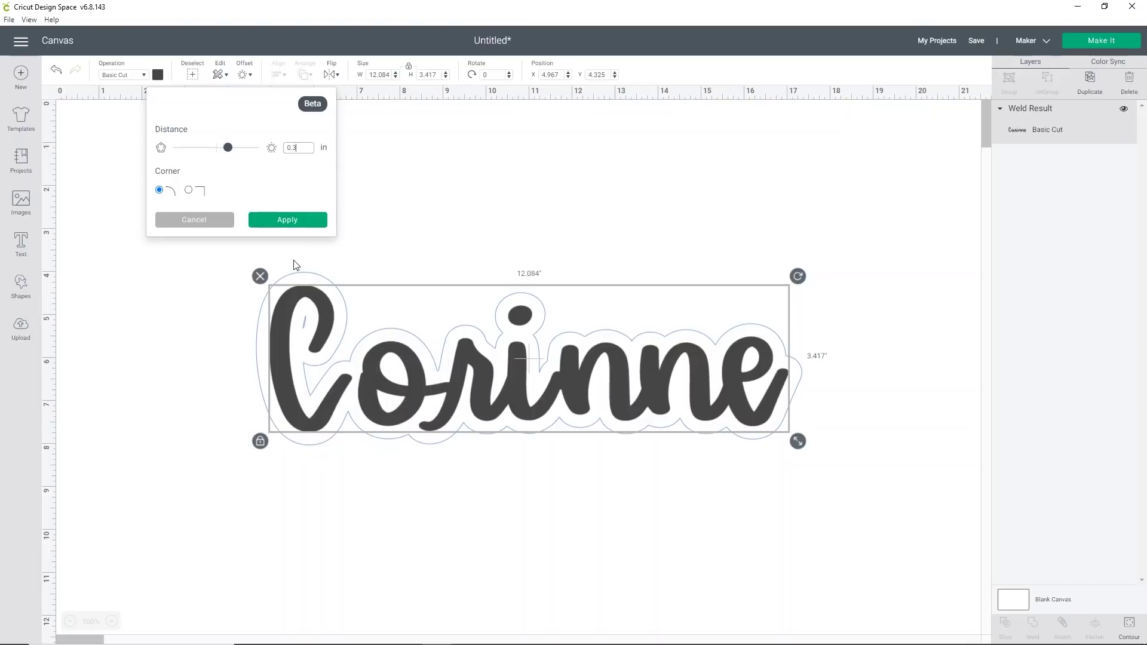
pyautogui.click(290, 222)
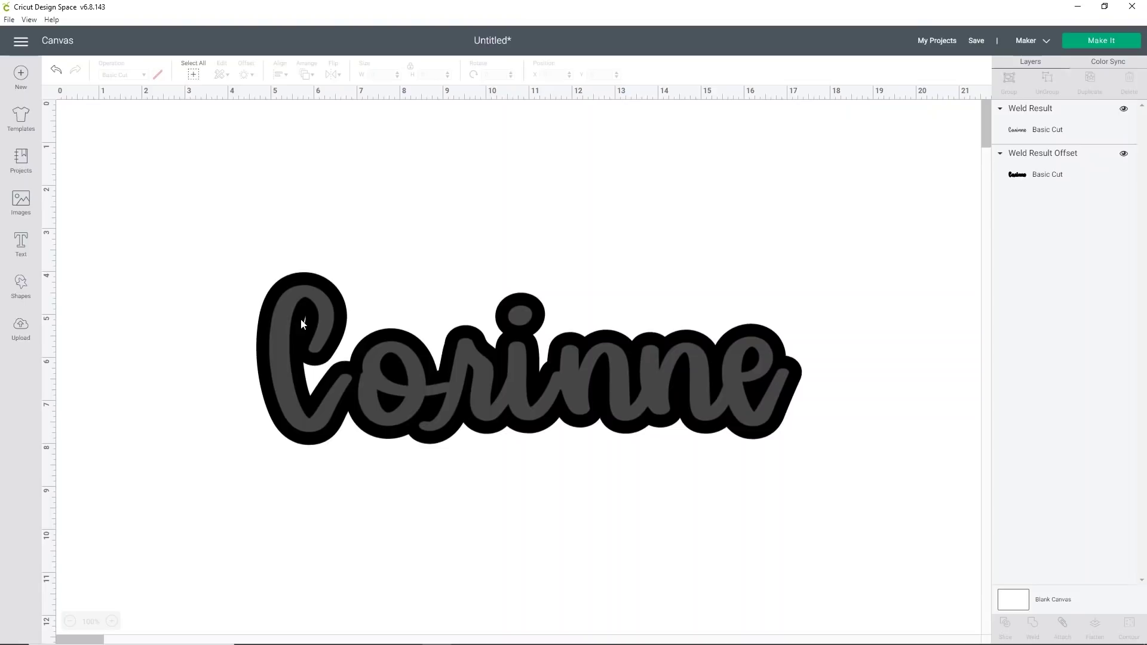
# Hide the small inner contour inside the capital letter of the offset layer
pyautogui.click(1053, 161)
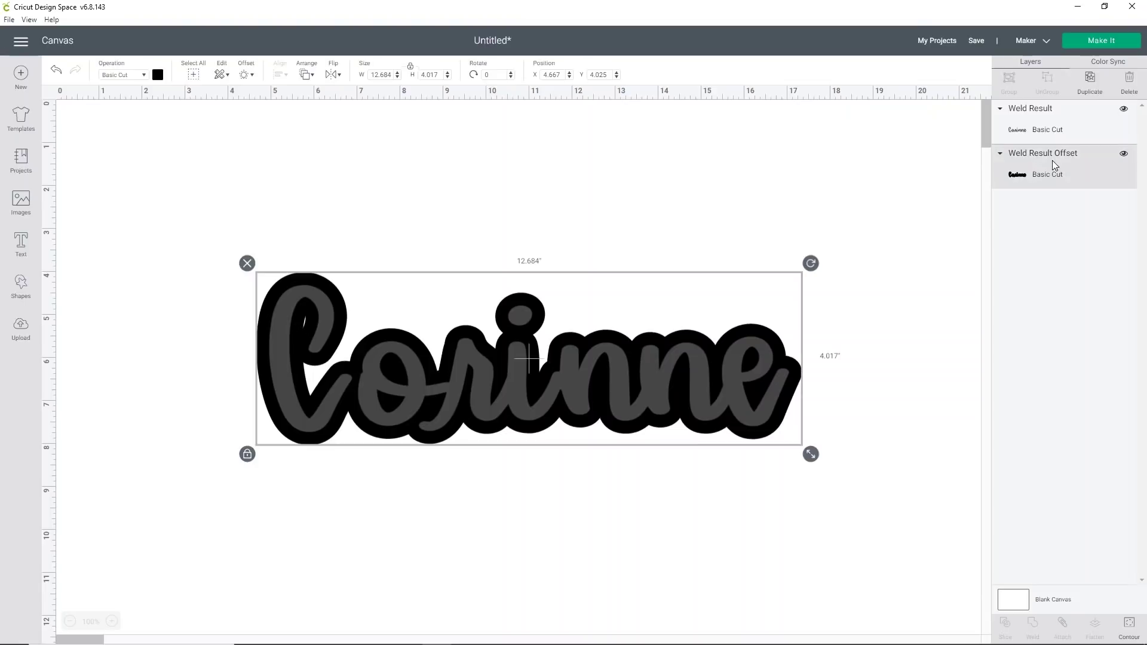
pyautogui.click(1128, 623)
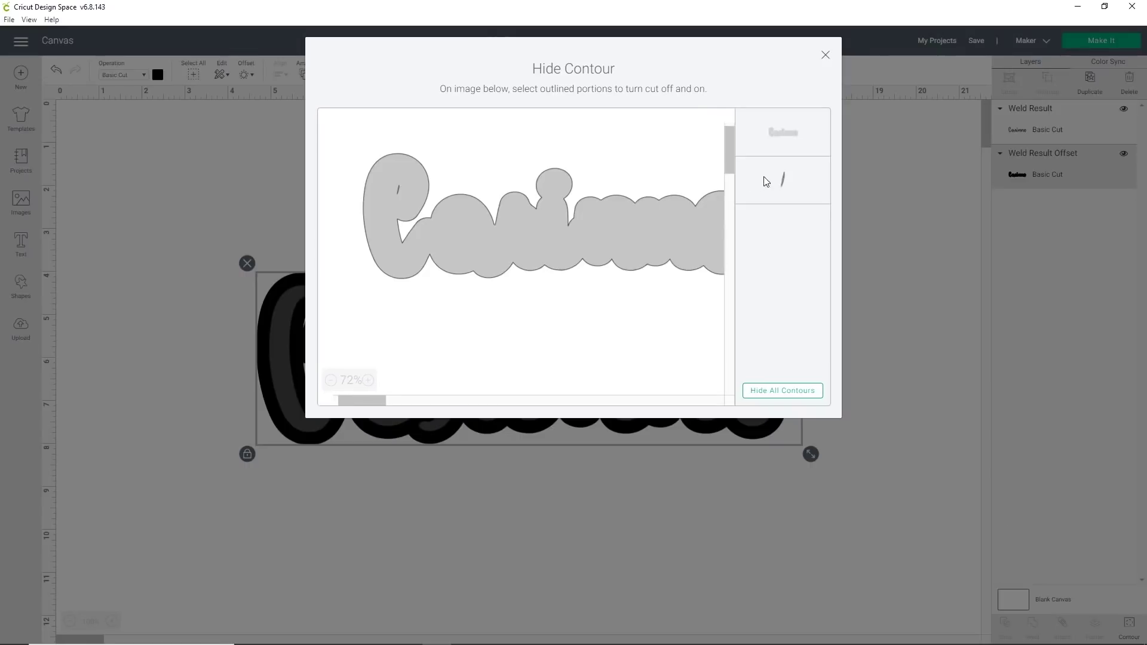
pyautogui.click(788, 187)
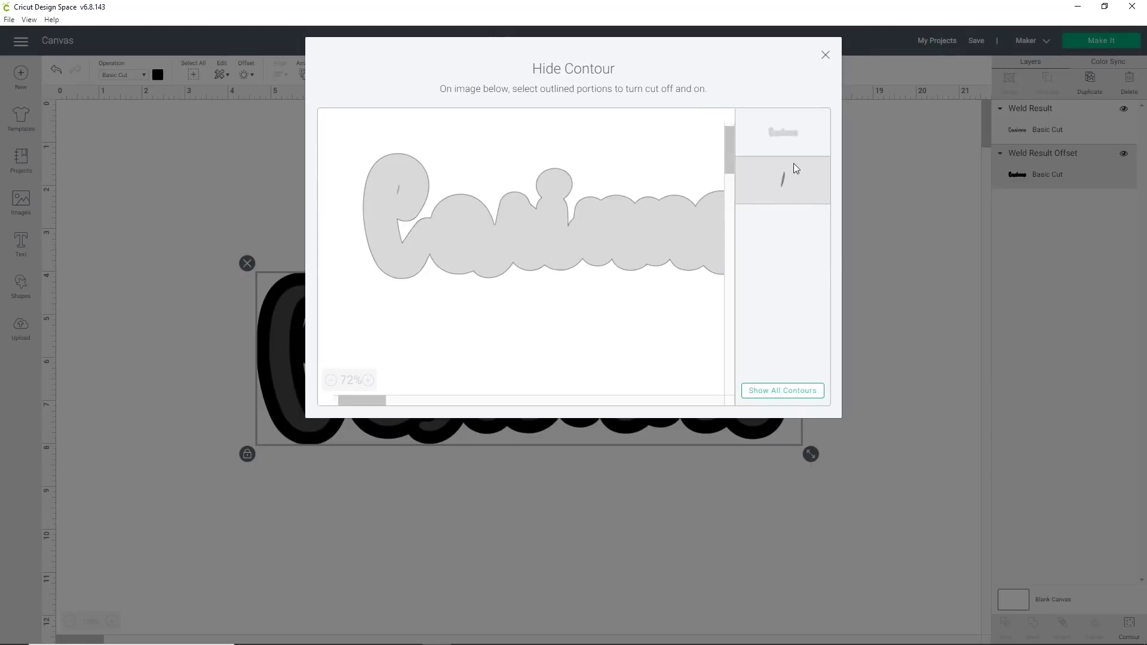
pyautogui.click(825, 56)
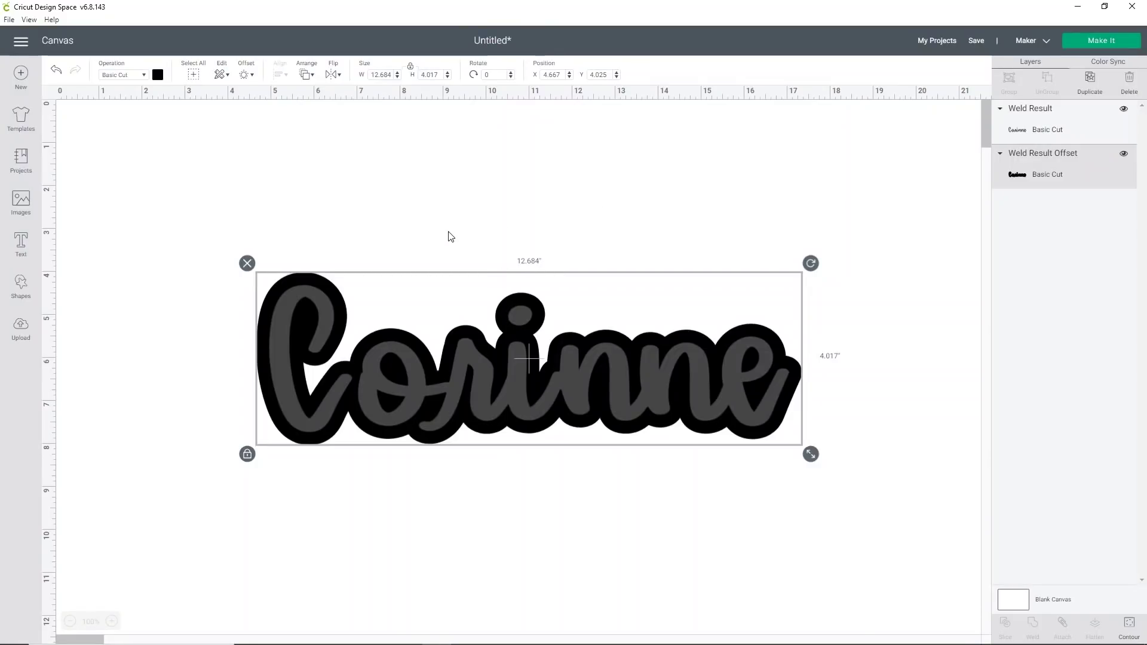
pyautogui.click(97, 240)
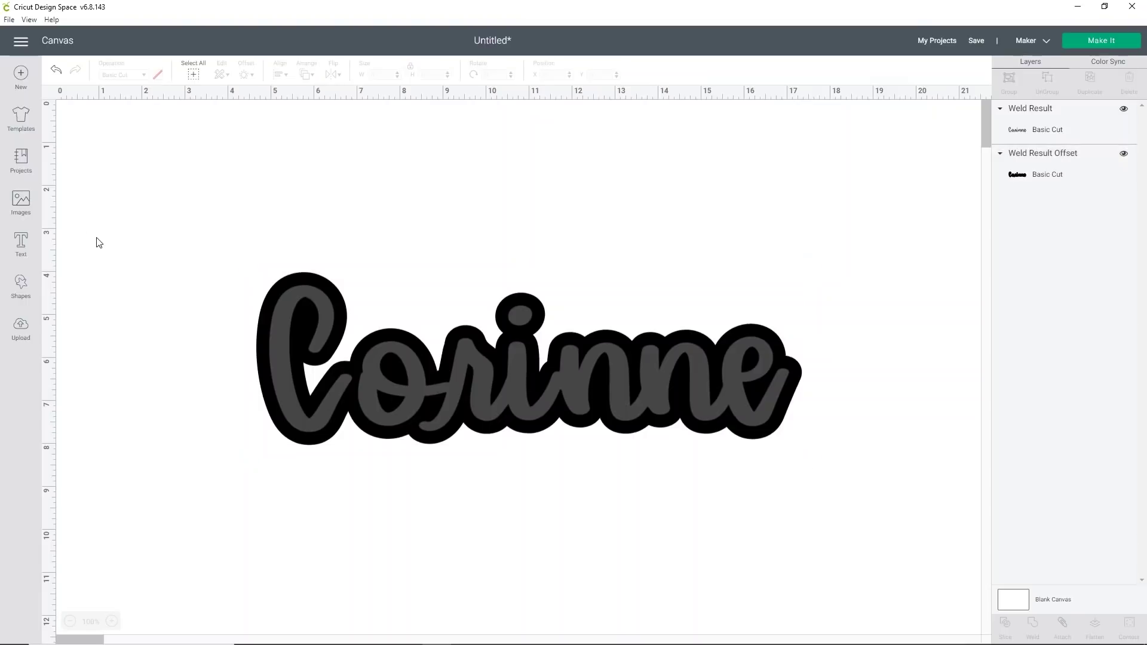
# Add a square, unlock its proportions and stretch it over the name into a rectangle about 13.4 by 4.9 in
pyautogui.click(26, 295)
pyautogui.click(66, 205)
pyautogui.moveTo(186, 170); pyautogui.dragTo(312, 190)
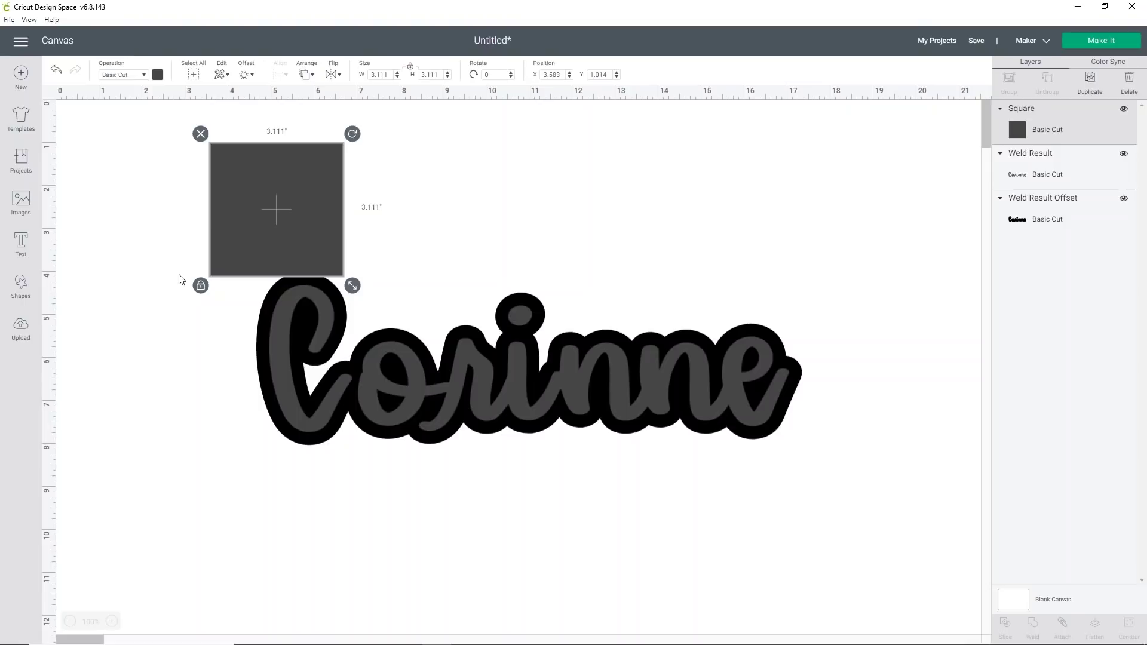
pyautogui.click(201, 286)
pyautogui.moveTo(265, 223); pyautogui.dragTo(322, 365)
pyautogui.moveTo(395, 412); pyautogui.dragTo(830, 490)
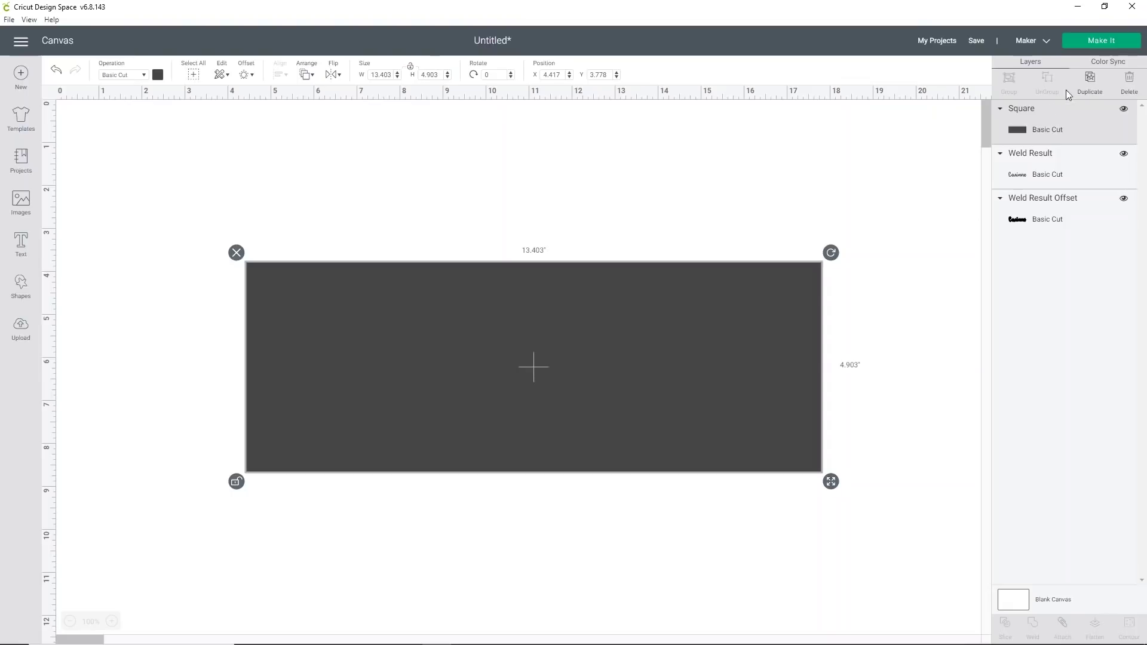
# Duplicate the rectangle and center both rectangles, the name and its offset on each other
pyautogui.click(1091, 85)
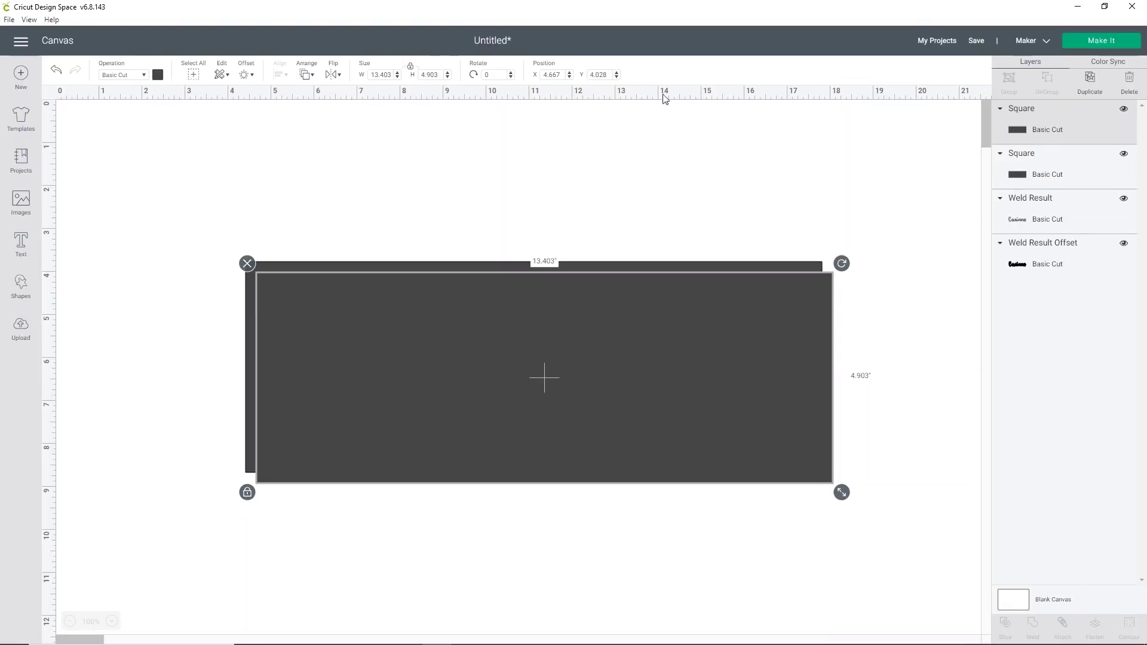
pyautogui.moveTo(170, 165); pyautogui.dragTo(903, 597)
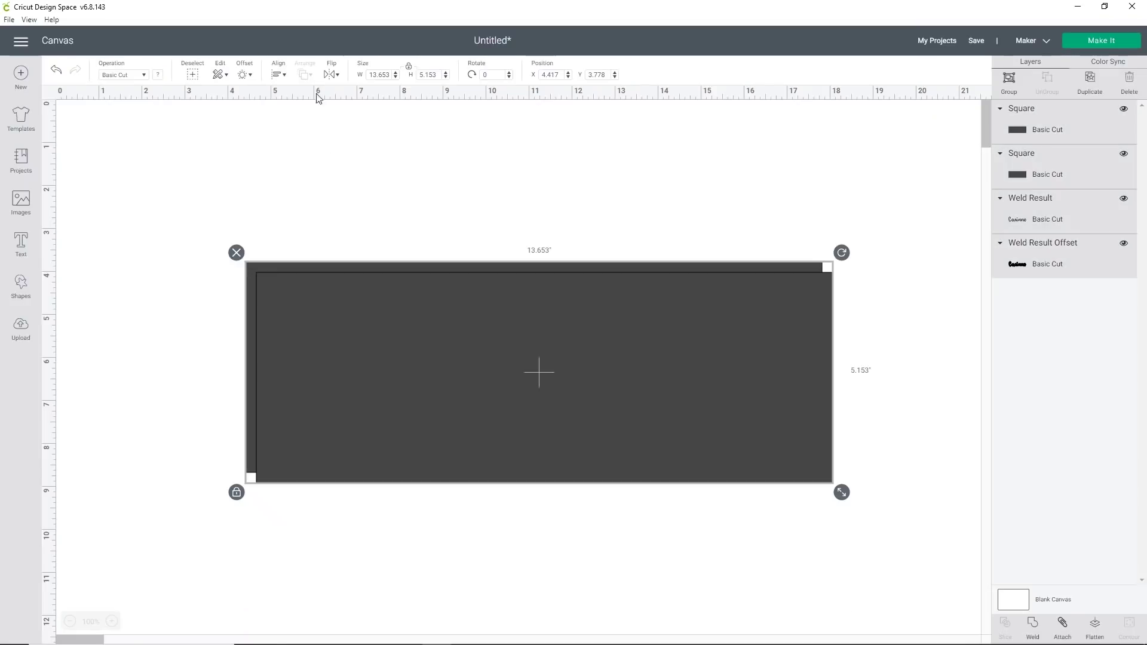
pyautogui.click(276, 73)
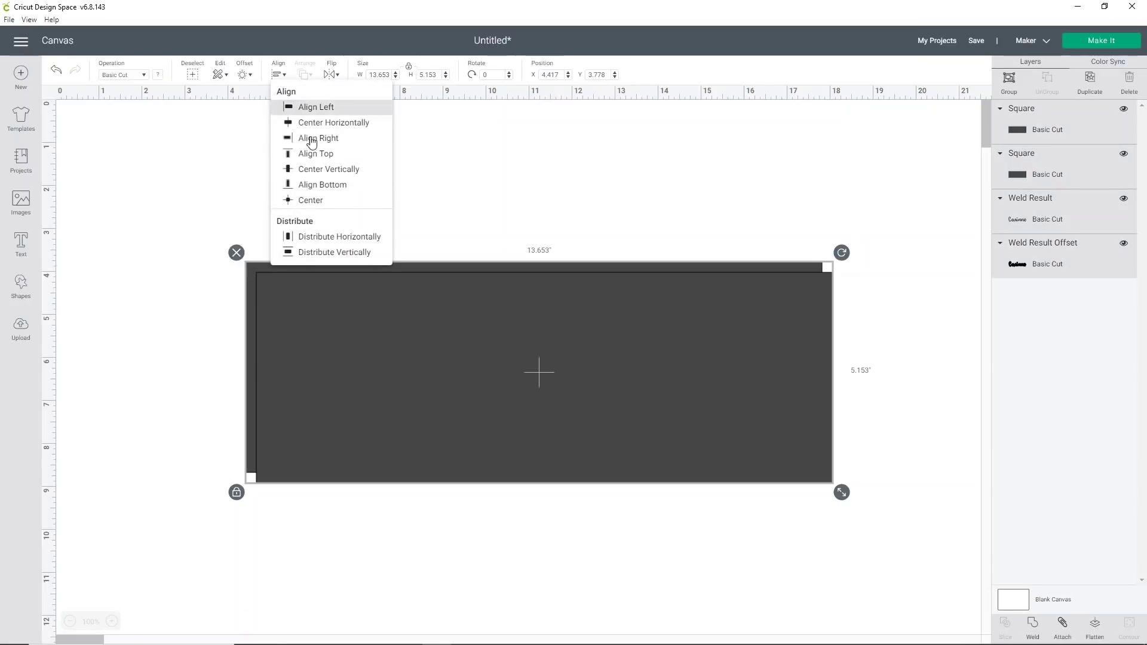
pyautogui.click(326, 199)
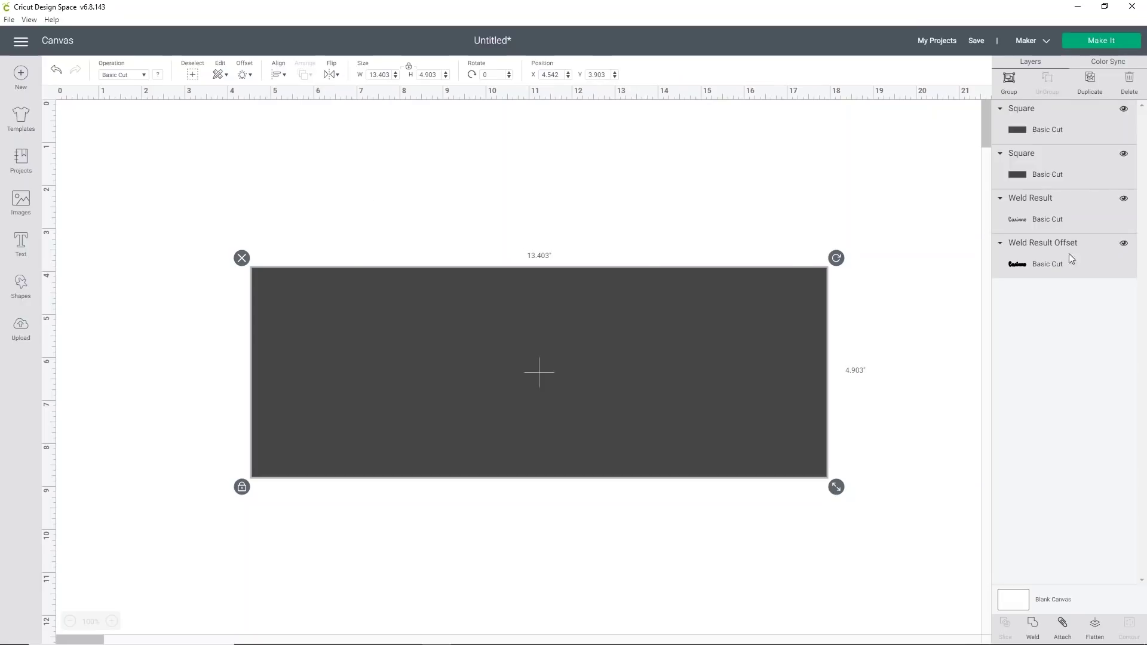
# Move both rectangles behind the welded name and its offset in the layer order
pyautogui.click(1044, 135)
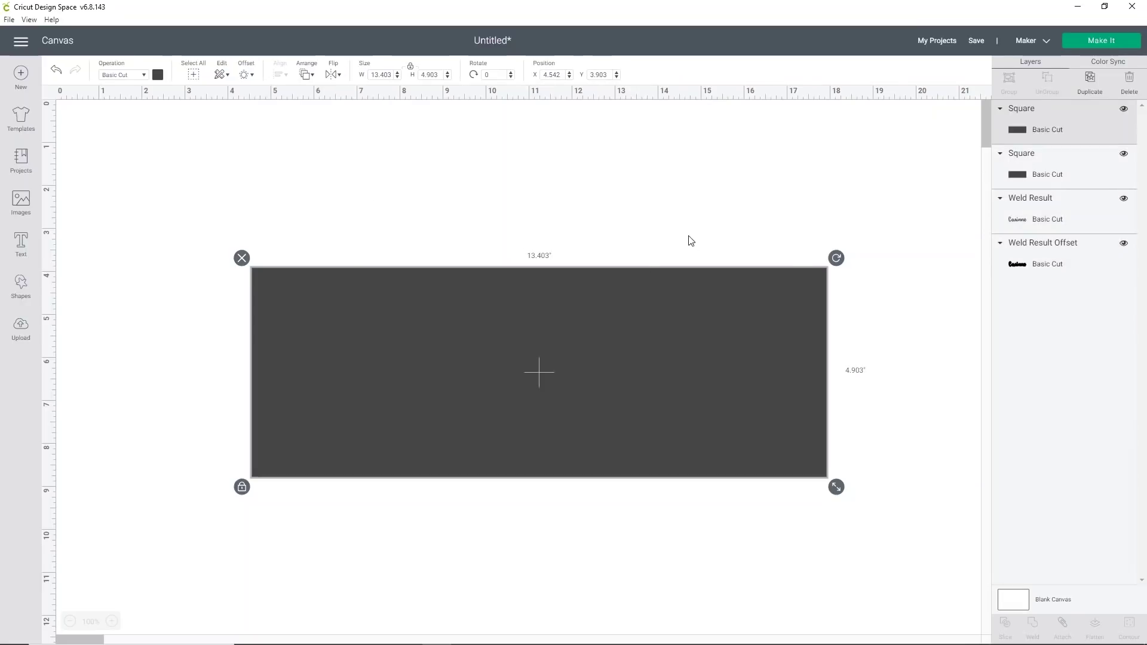
pyautogui.rightClick(674, 324)
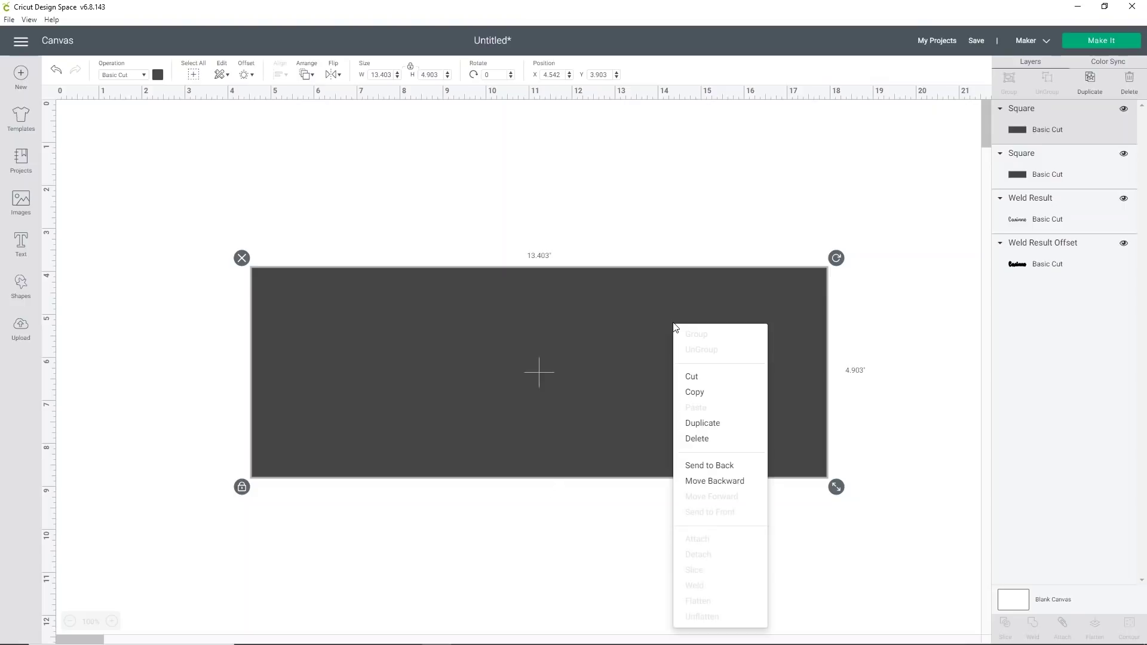
pyautogui.click(717, 465)
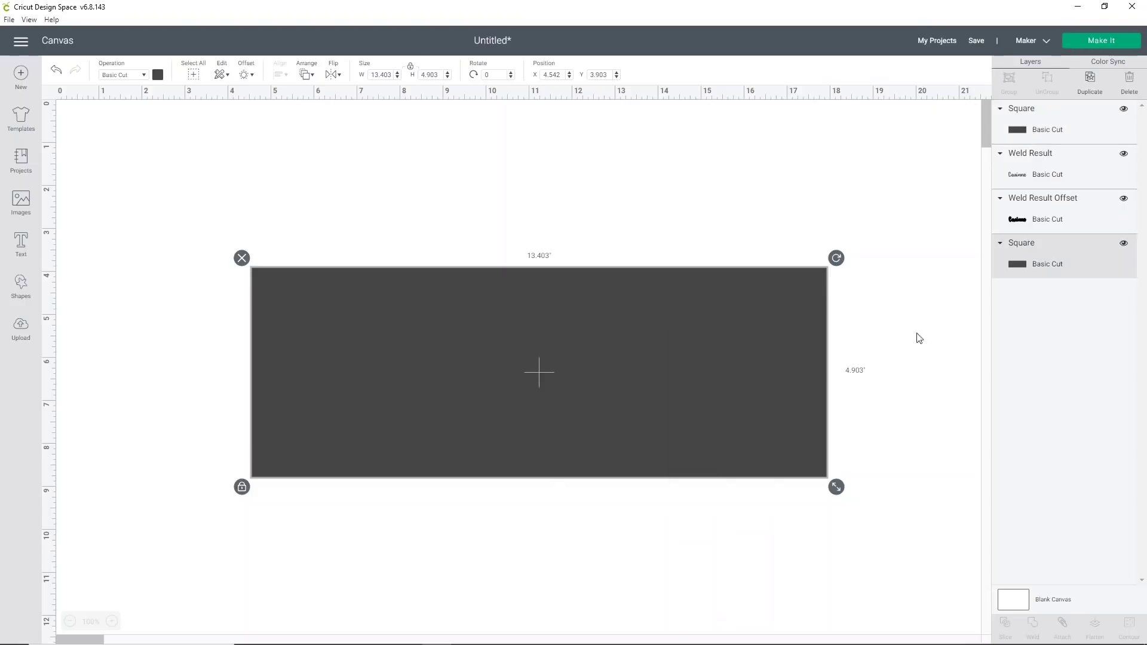
pyautogui.moveTo(1050, 111); pyautogui.dragTo(1063, 231)
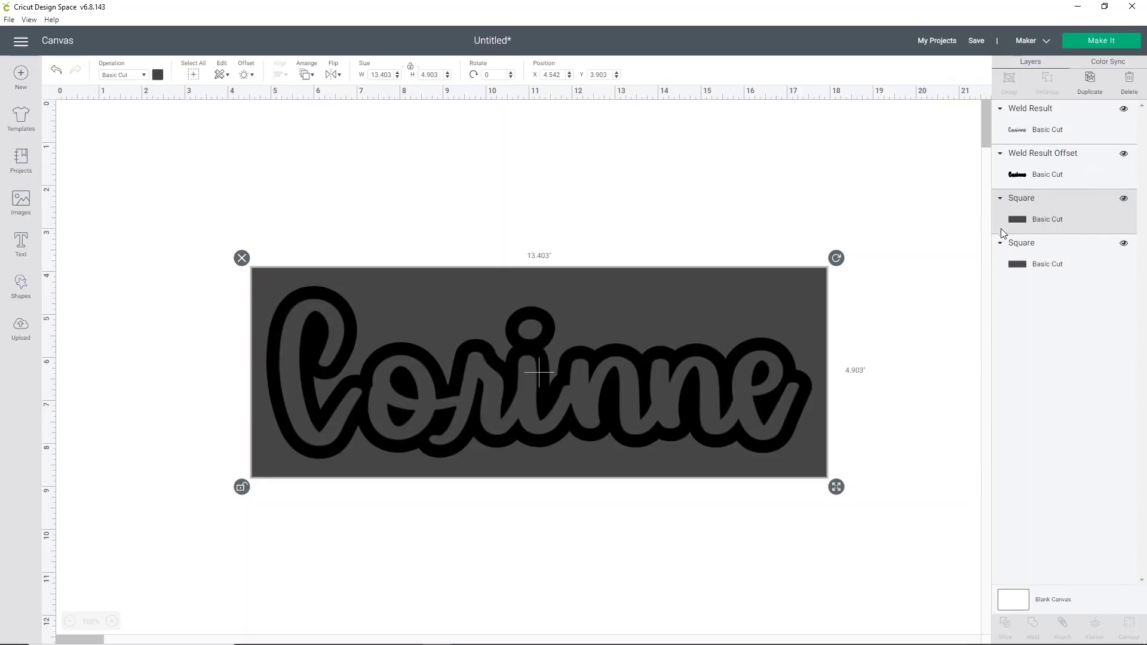
# Attach the name's offset layer to the rectangle directly beneath it
pyautogui.click(1033, 175)
pyautogui.keyDown('shift'); pyautogui.click(1044, 221); pyautogui.keyUp('shift')
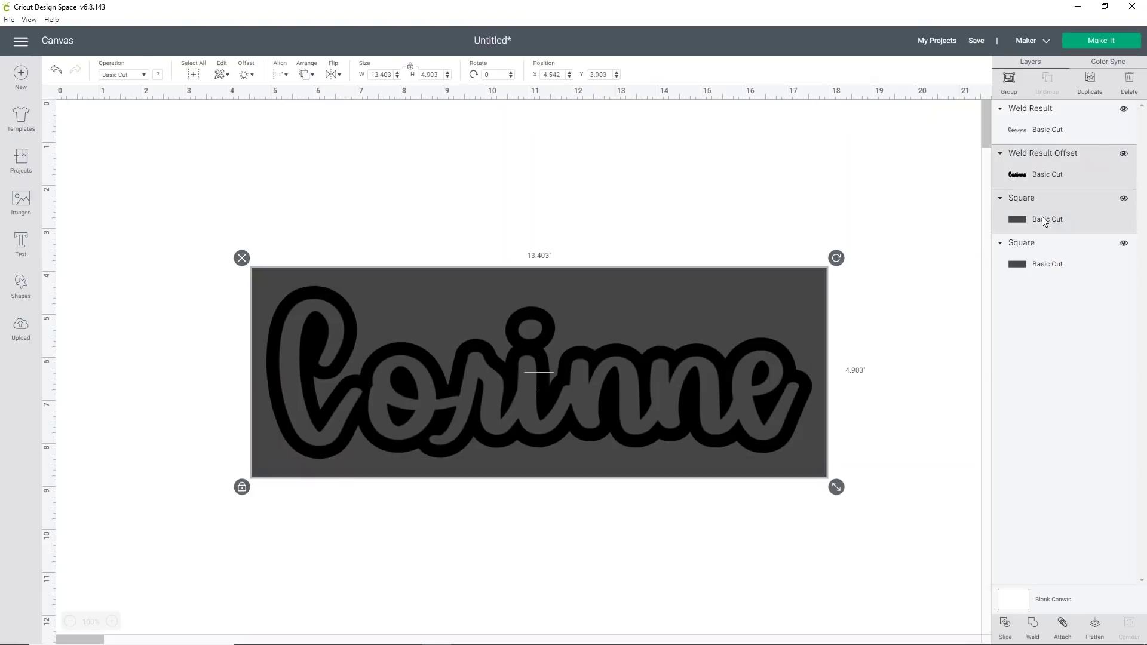
pyautogui.click(1066, 623)
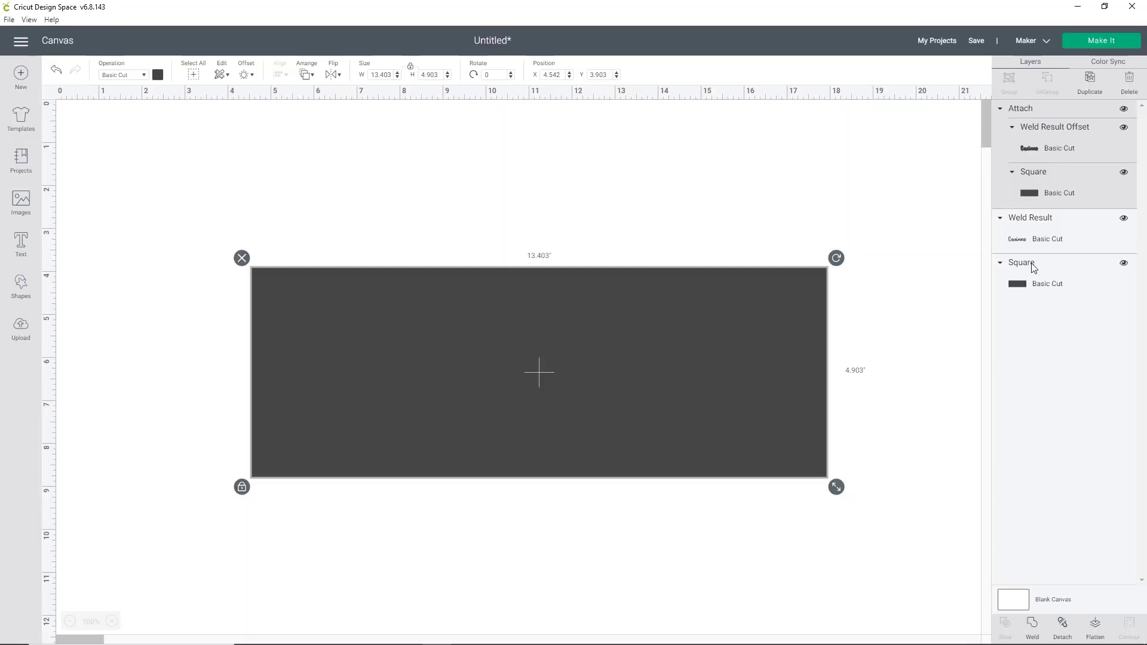
# Attach the welded name to the remaining rectangle and move the two attached sets apart on the canvas
pyautogui.click(1020, 224)
pyautogui.keyDown('shift'); pyautogui.click(1037, 283); pyautogui.keyUp('shift')
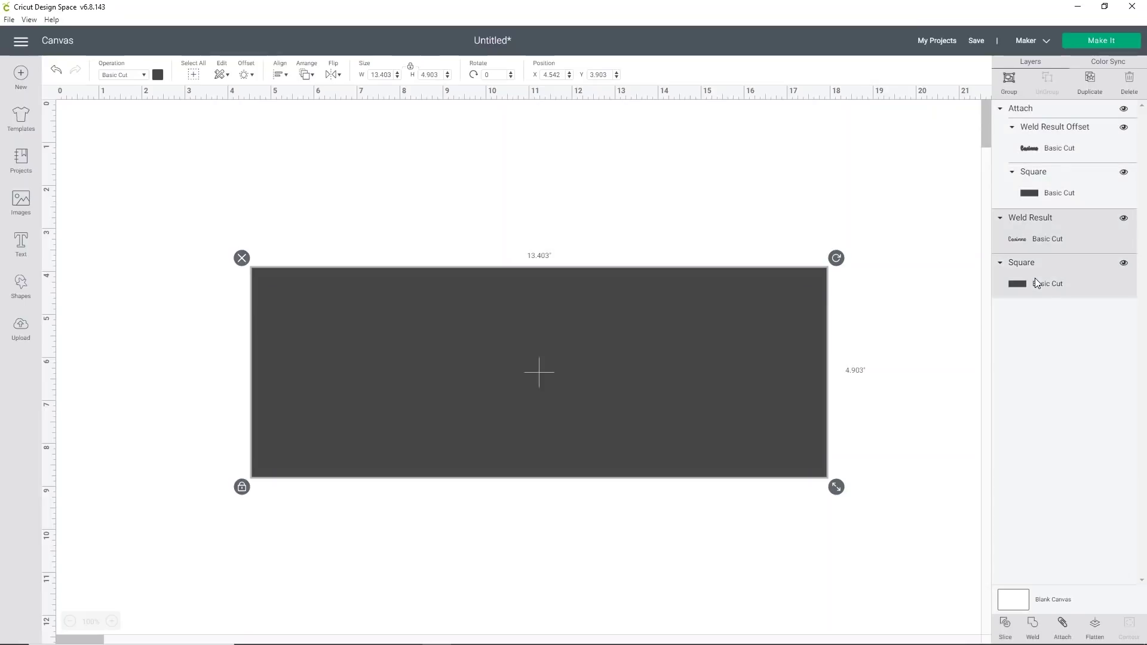
pyautogui.click(1063, 628)
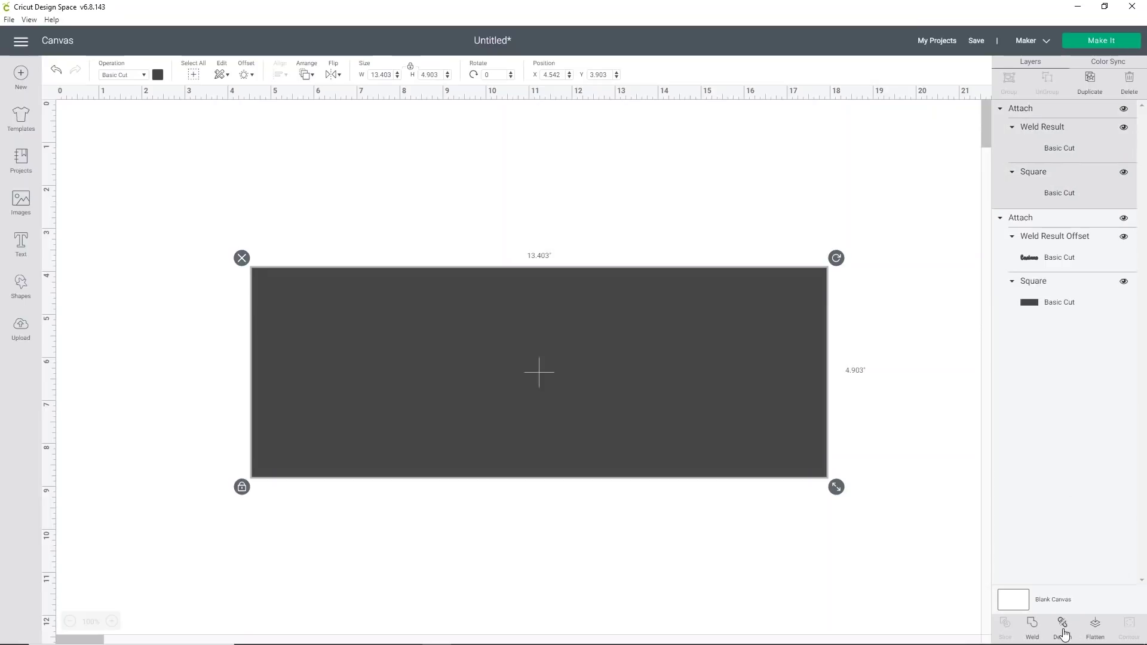
pyautogui.moveTo(673, 306); pyautogui.dragTo(578, 192)
pyautogui.moveTo(700, 423); pyautogui.dragTo(715, 525)
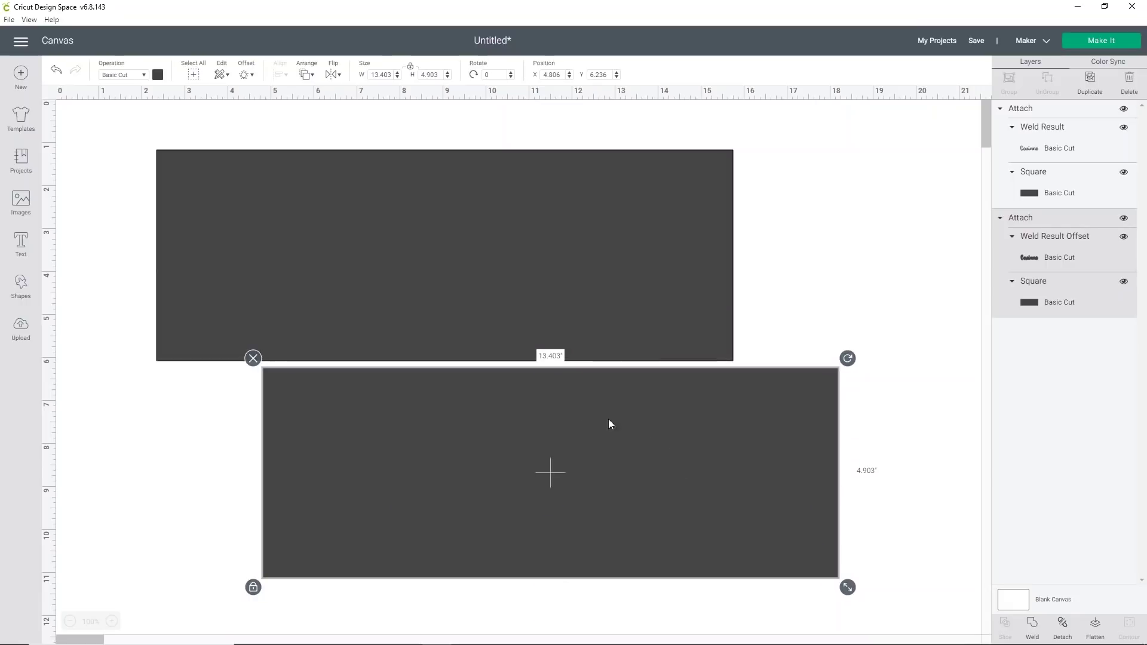
# Center both attached sets on each other and scale them down together to about 6.1 by 2.2 in
pyautogui.moveTo(262, 205); pyautogui.dragTo(350, 407)
pyautogui.moveTo(301, 251); pyautogui.dragTo(478, 465)
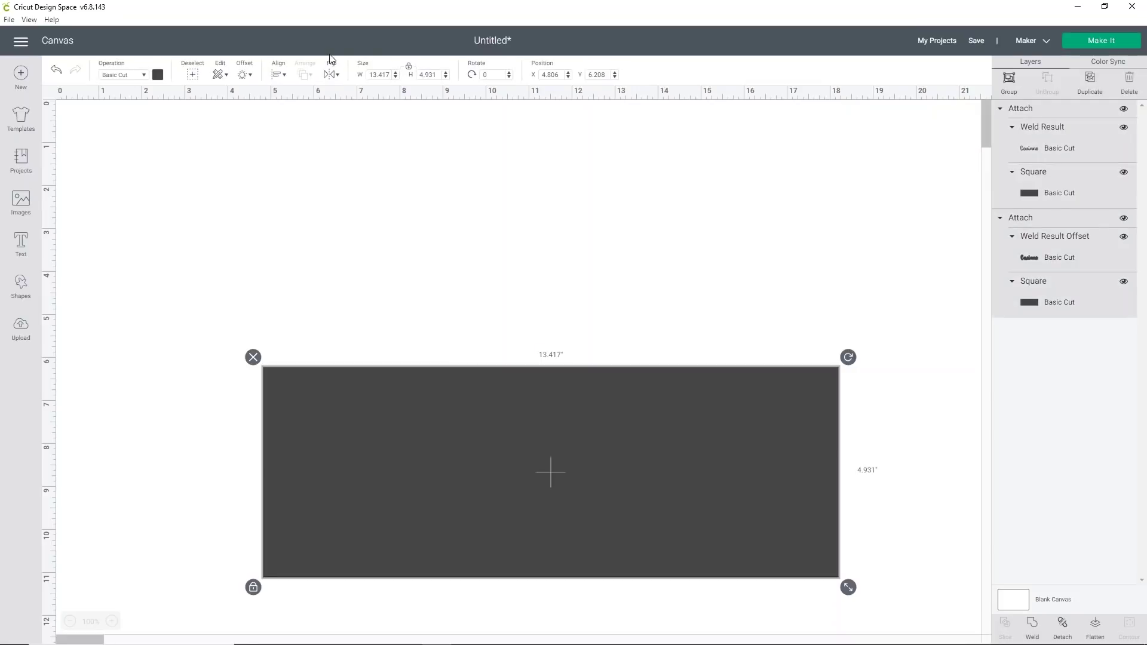
pyautogui.click(278, 74)
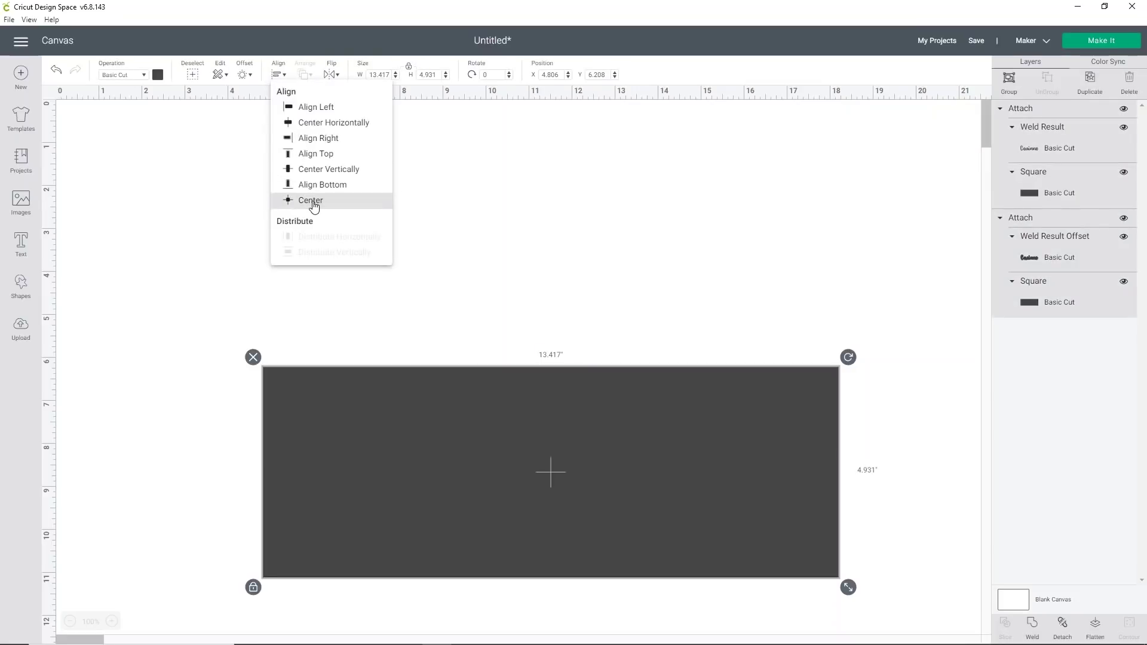
pyautogui.click(310, 201)
pyautogui.moveTo(846, 592); pyautogui.dragTo(537, 436)
pyautogui.moveTo(399, 398); pyautogui.dragTo(430, 278)
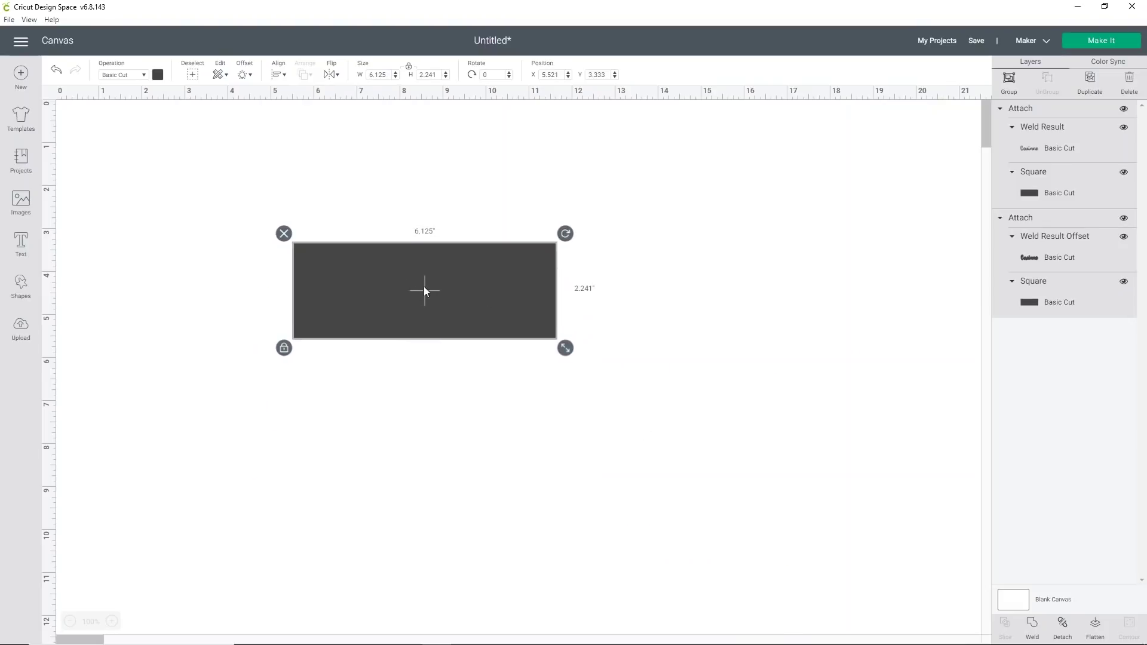
# Move the attached name set directly below the offset set and color it black
pyautogui.click(184, 143)
pyautogui.moveTo(469, 310); pyautogui.dragTo(470, 417)
pyautogui.click(156, 74)
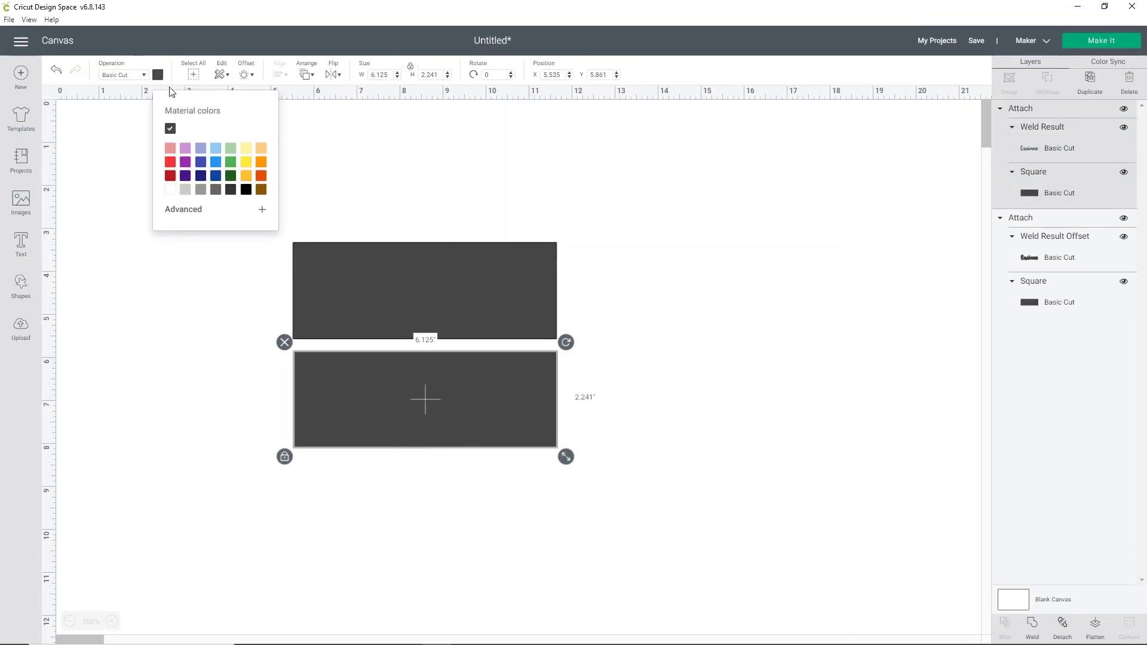
pyautogui.click(246, 190)
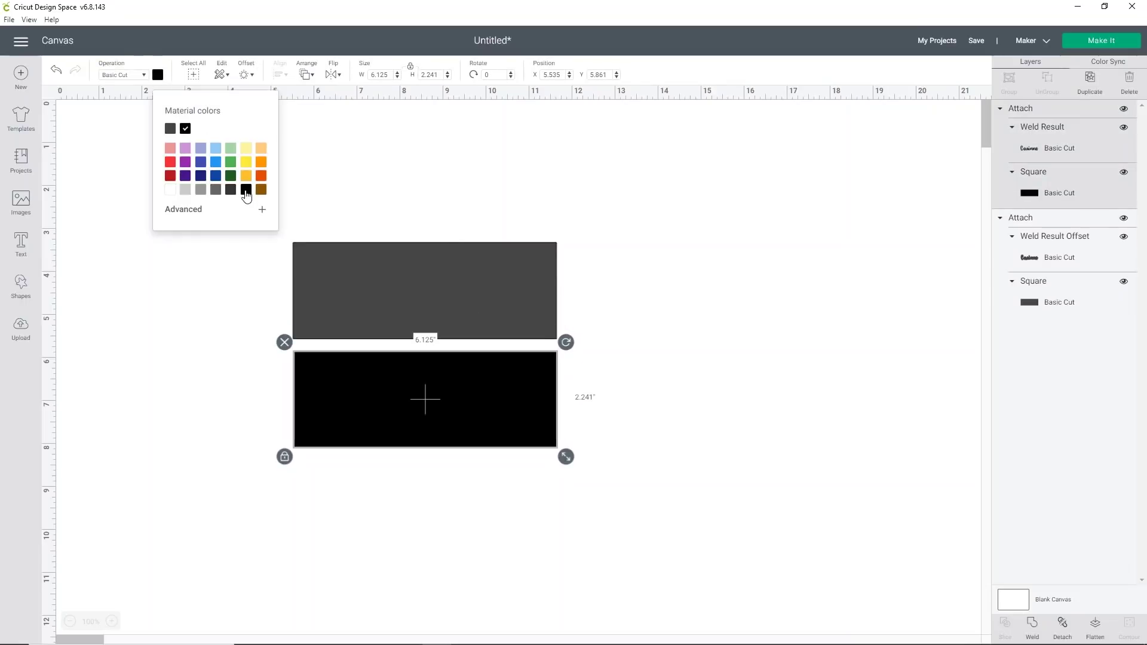
# Color the attached offset set light purple and the attached name set light blue
pyautogui.click(719, 259)
pyautogui.click(477, 267)
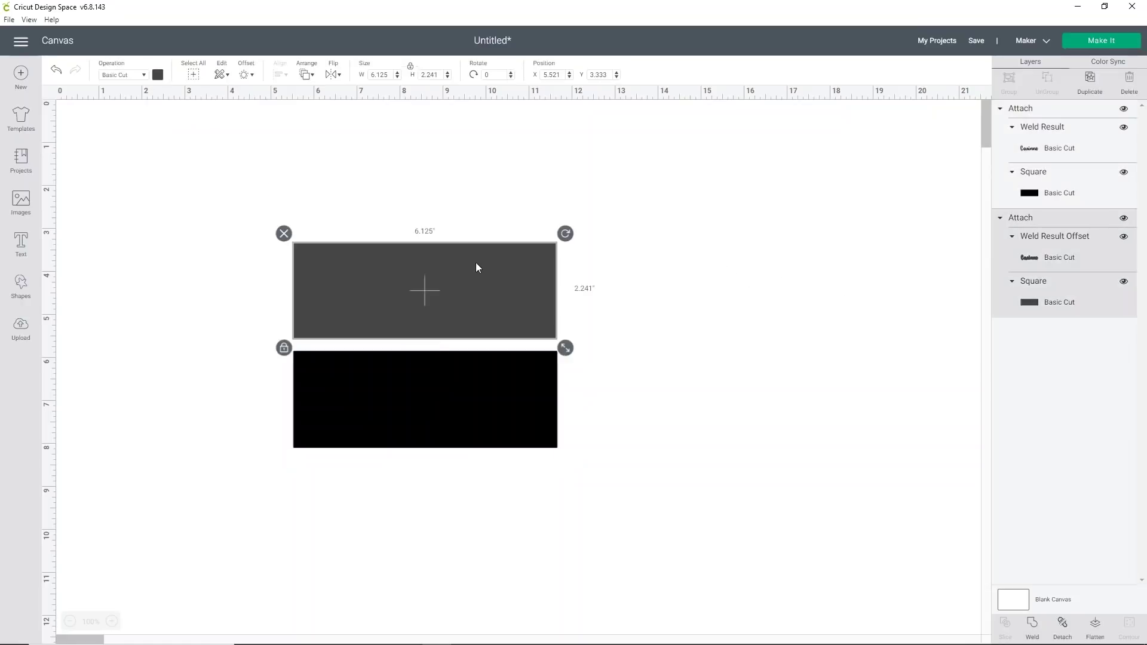
pyautogui.click(158, 74)
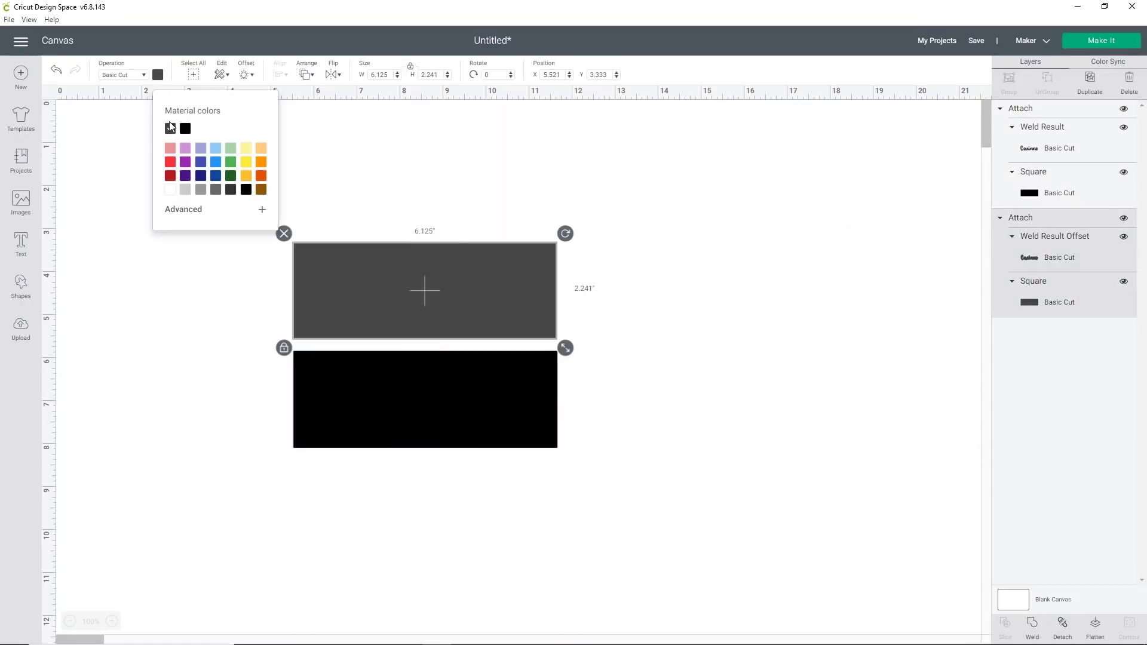
pyautogui.click(185, 149)
pyautogui.click(599, 286)
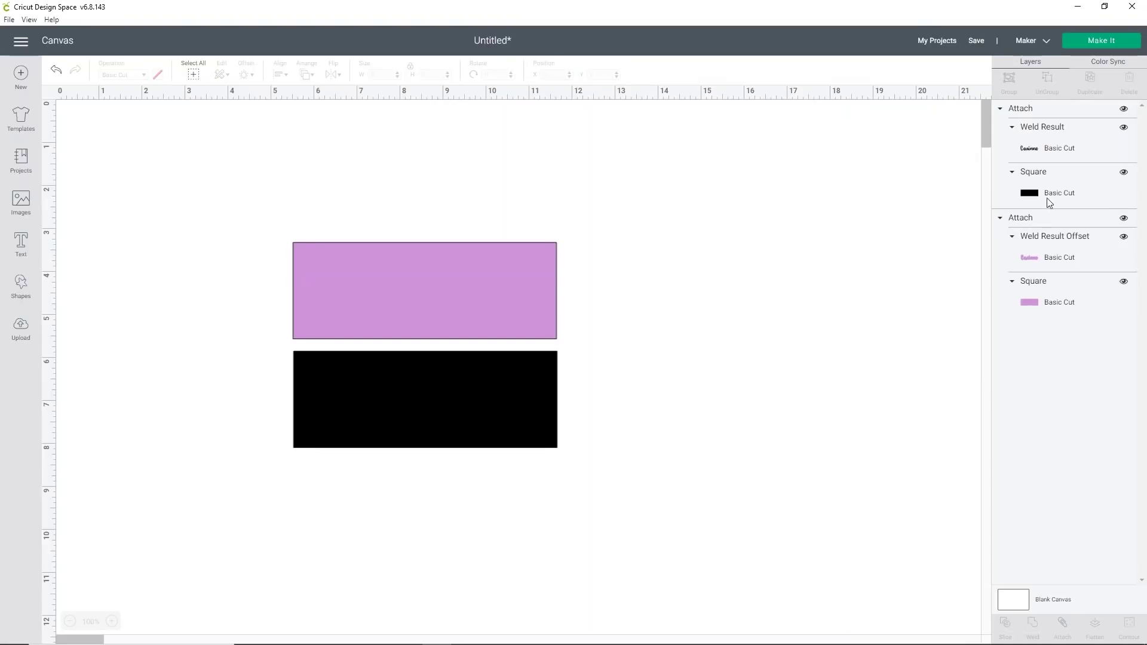
pyautogui.hotkey('ctrl', 'z')
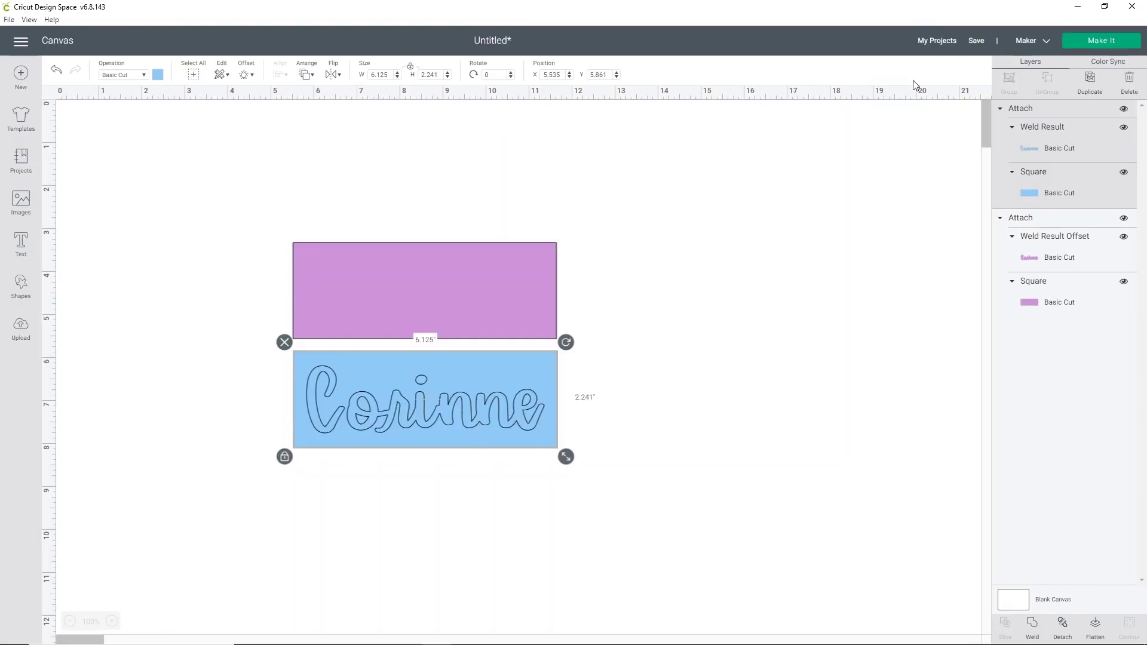
# Prepare the project for cutting, check the layout of both mats and continue to the material setup
pyautogui.click(1086, 40)
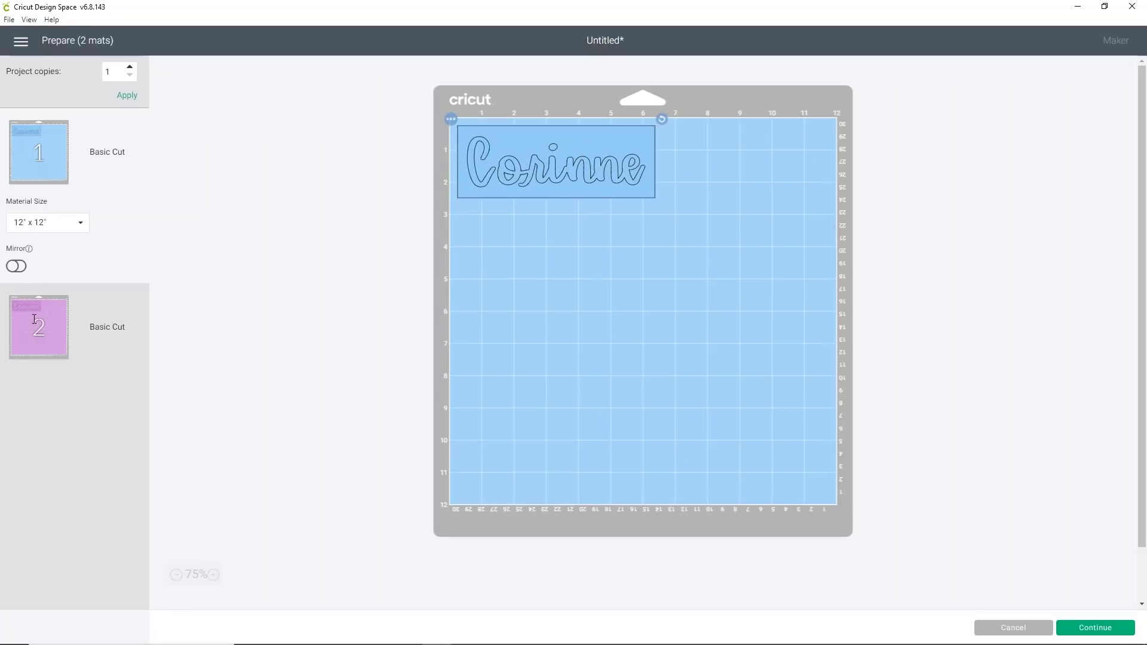
pyautogui.click(56, 317)
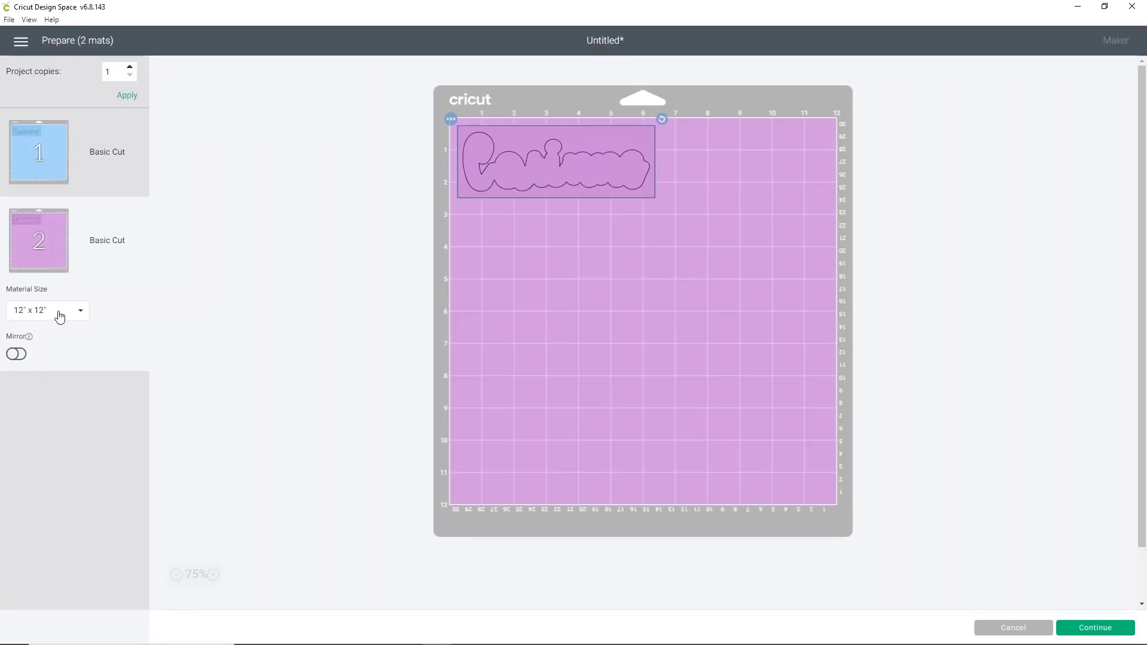
pyautogui.click(27, 133)
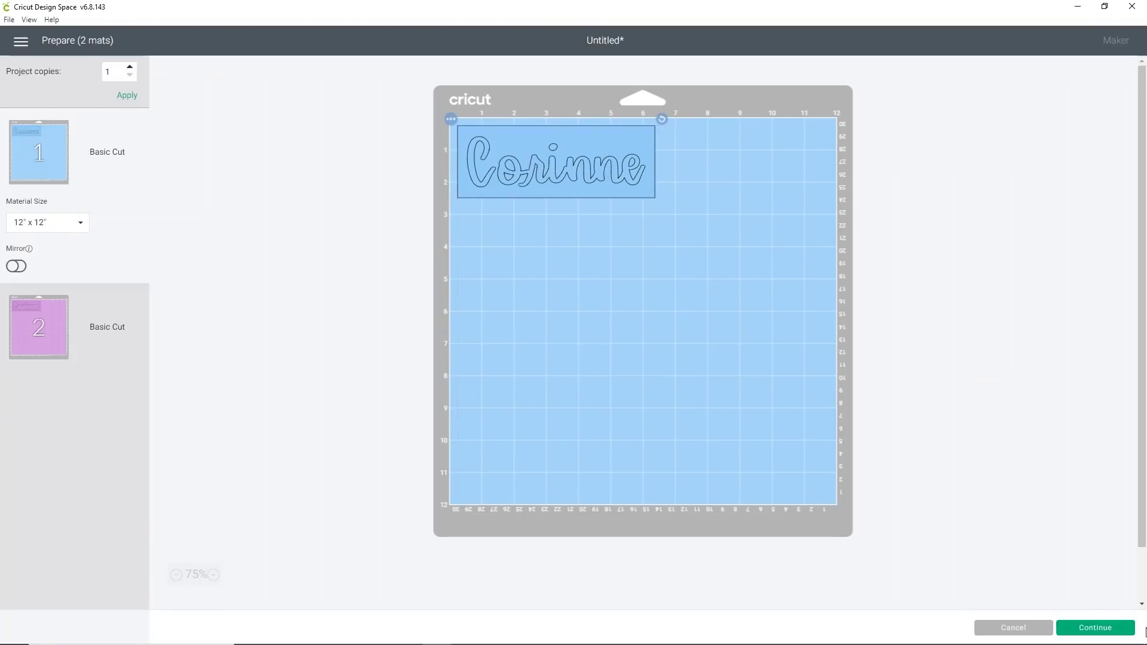
pyautogui.click(1117, 632)
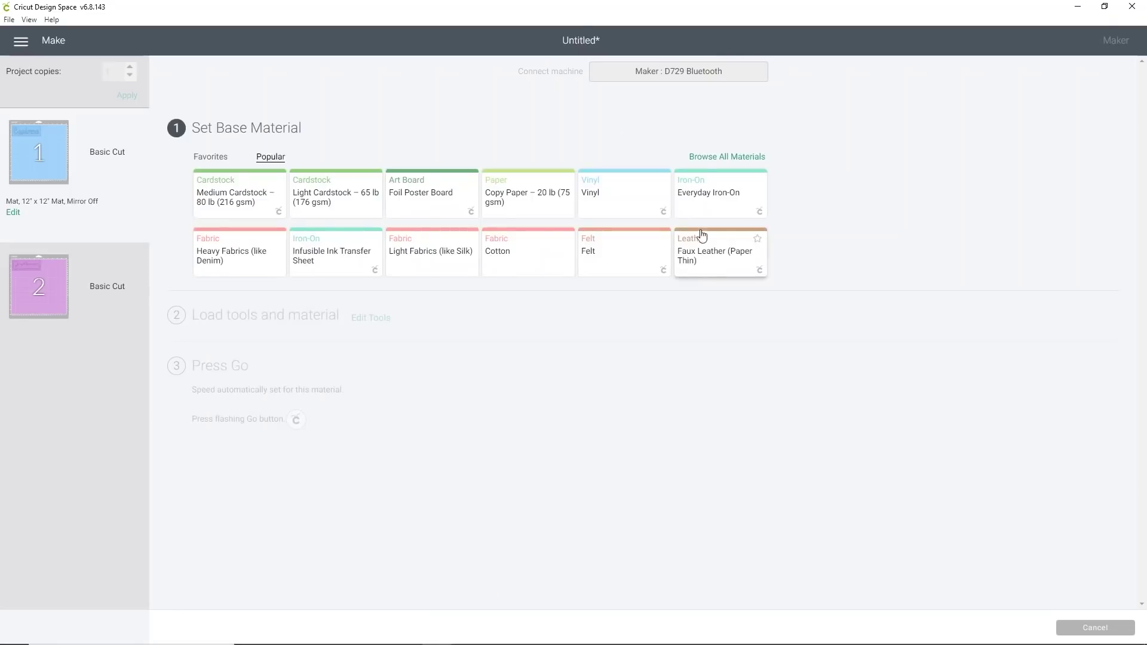
# Examine the cut pressures and blade types in the custom materials list down to its end, and close the list
pyautogui.click(757, 157)
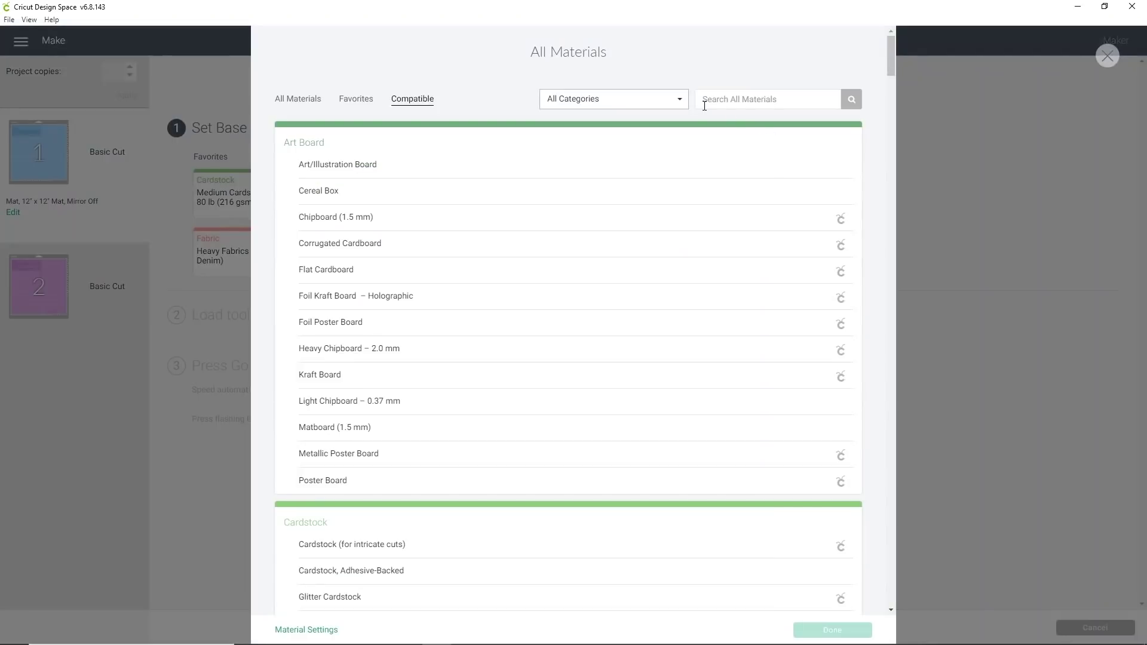
pyautogui.click(320, 631)
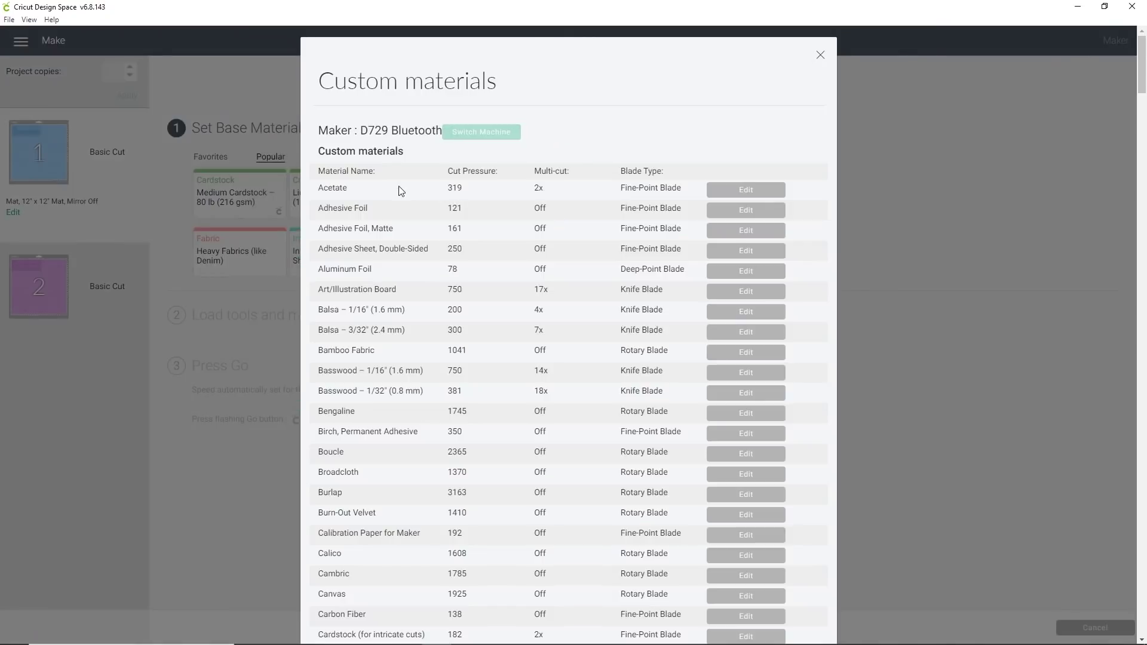
pyautogui.scroll(-20, 438, 249)
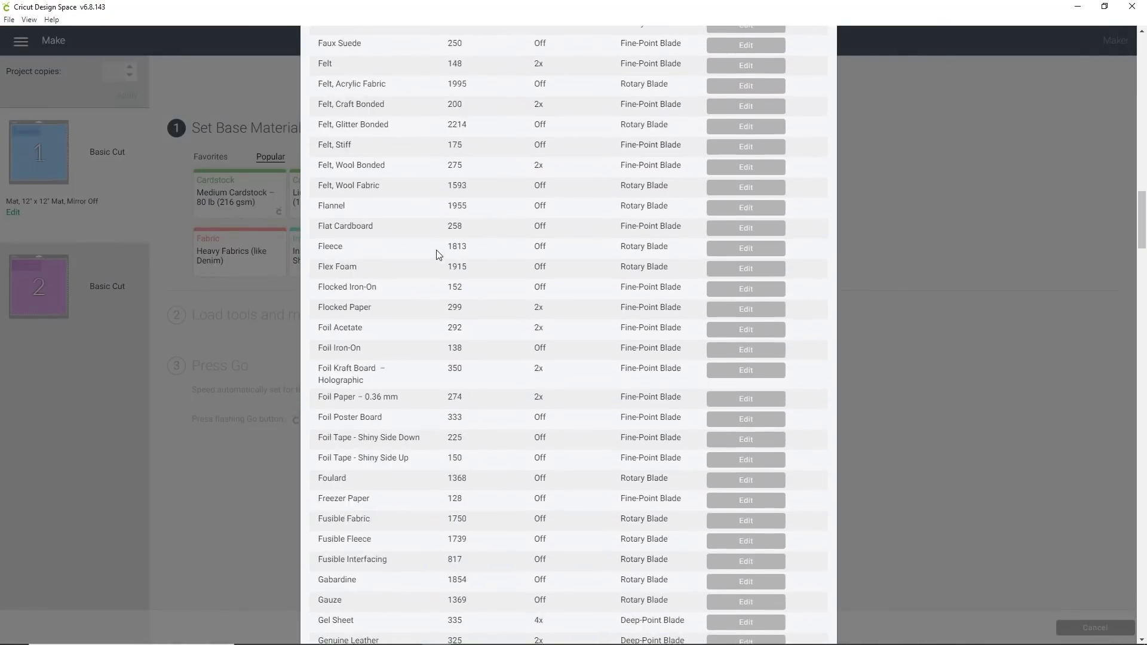
pyautogui.scroll(-20, 435, 249)
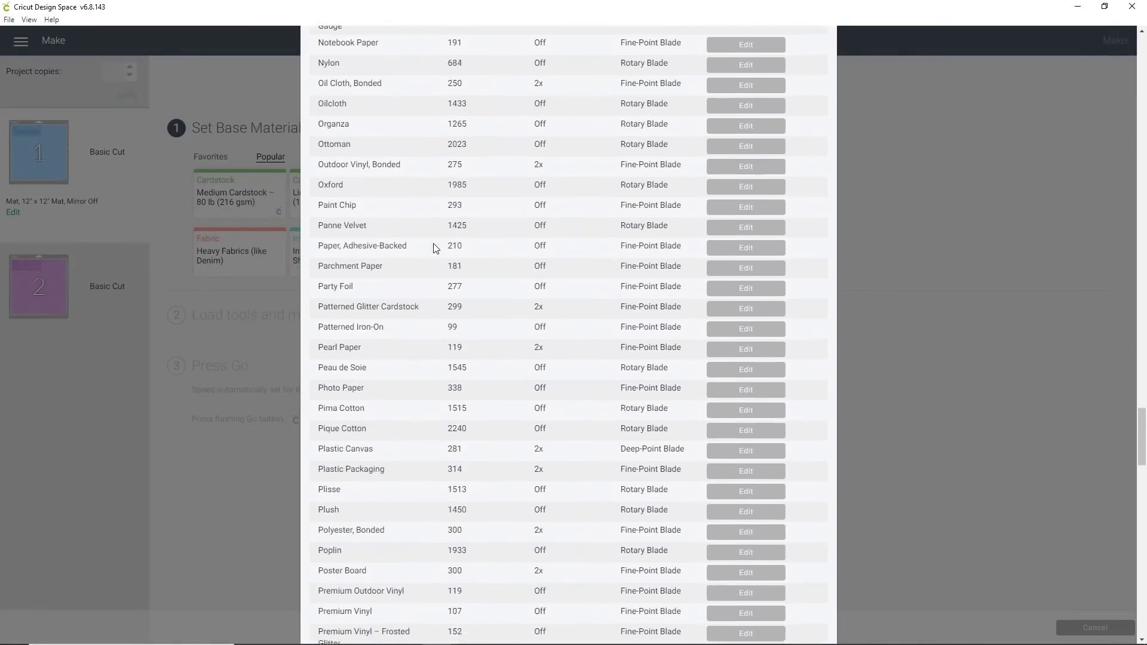
pyautogui.scroll(-20, 434, 247)
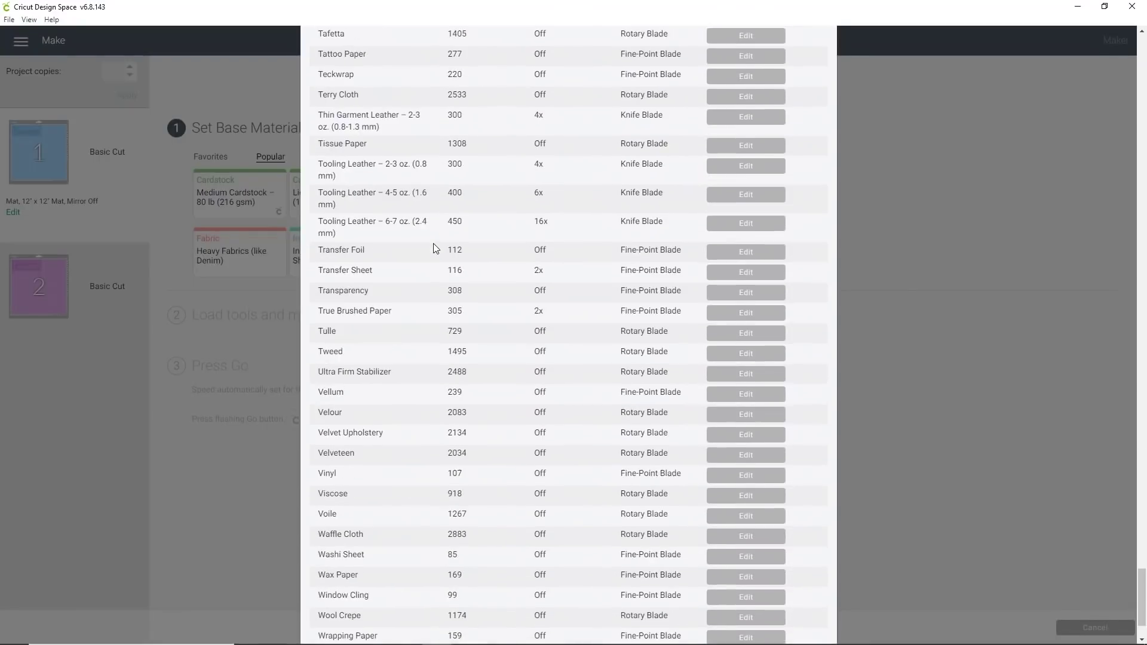
pyautogui.scroll(1, 432, 242)
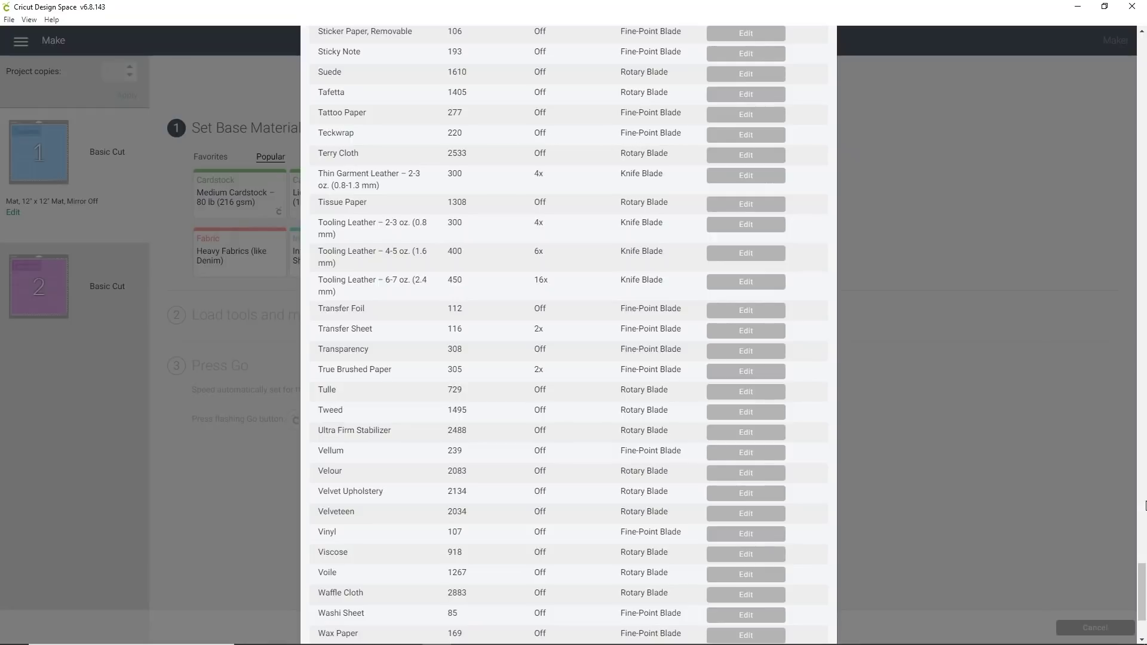
pyautogui.scroll(-3, 1144, 538)
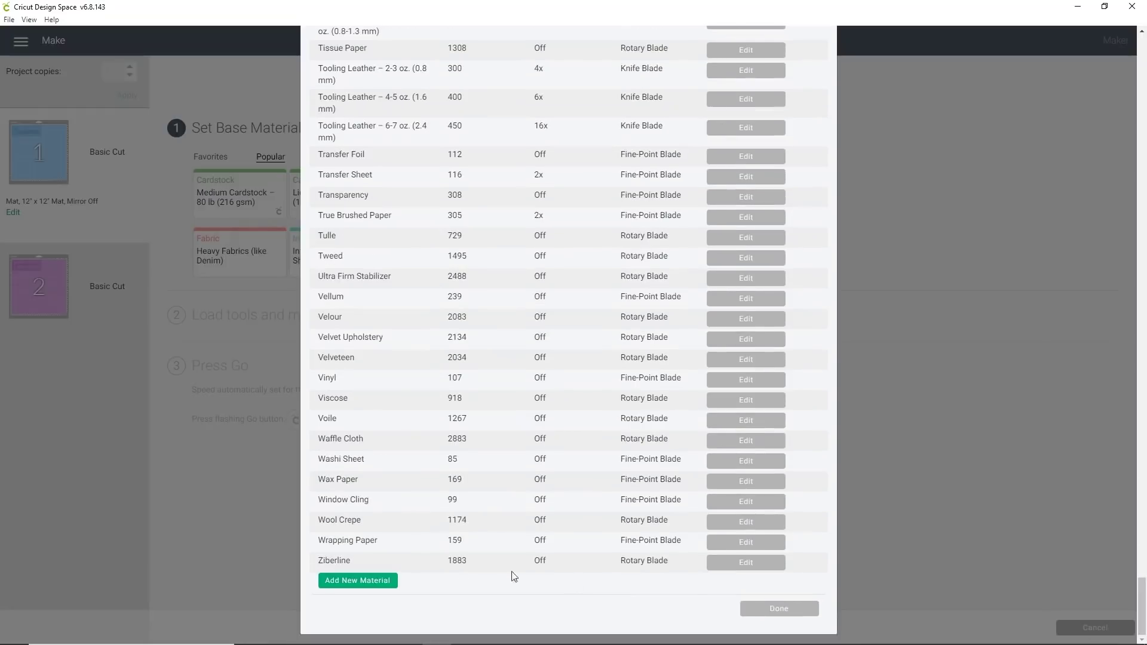
pyautogui.click(804, 614)
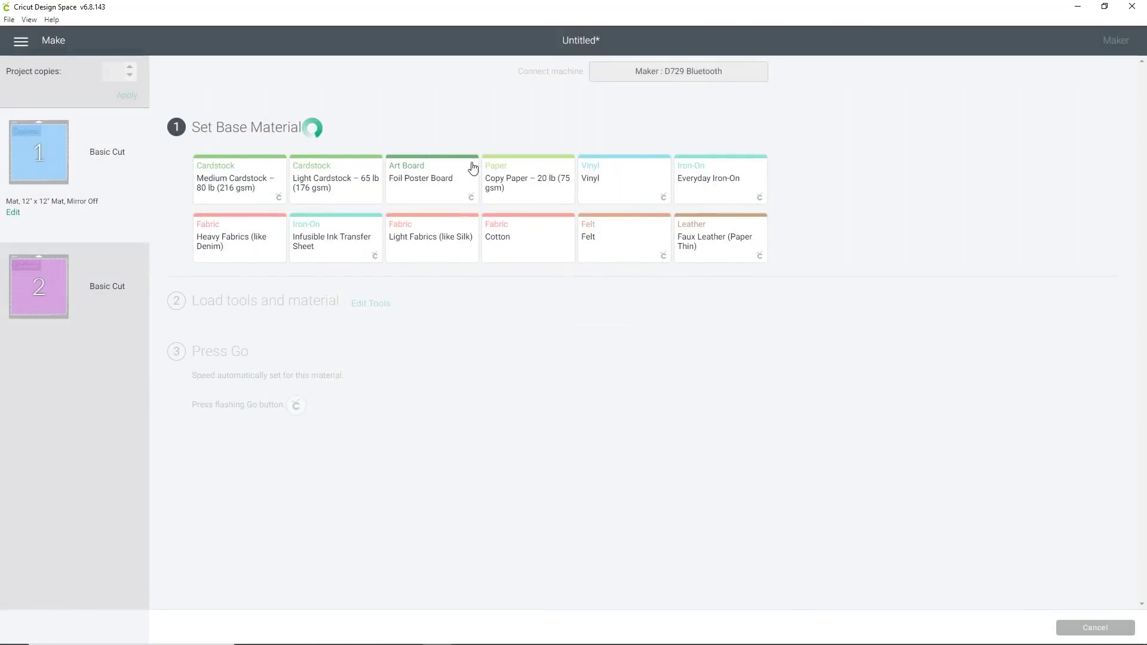
# Search all materials for "tec", choose Teckwrap as the base material and set its pressure to Less
pyautogui.click(737, 156)
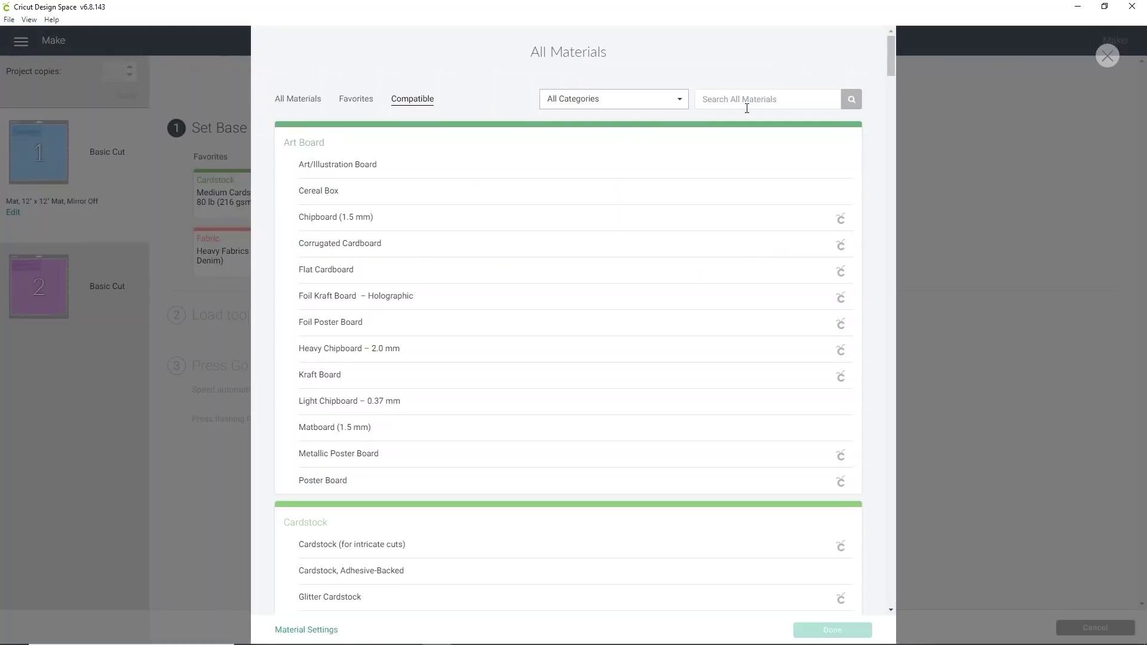
pyautogui.click(747, 94)
pyautogui.write('tec')
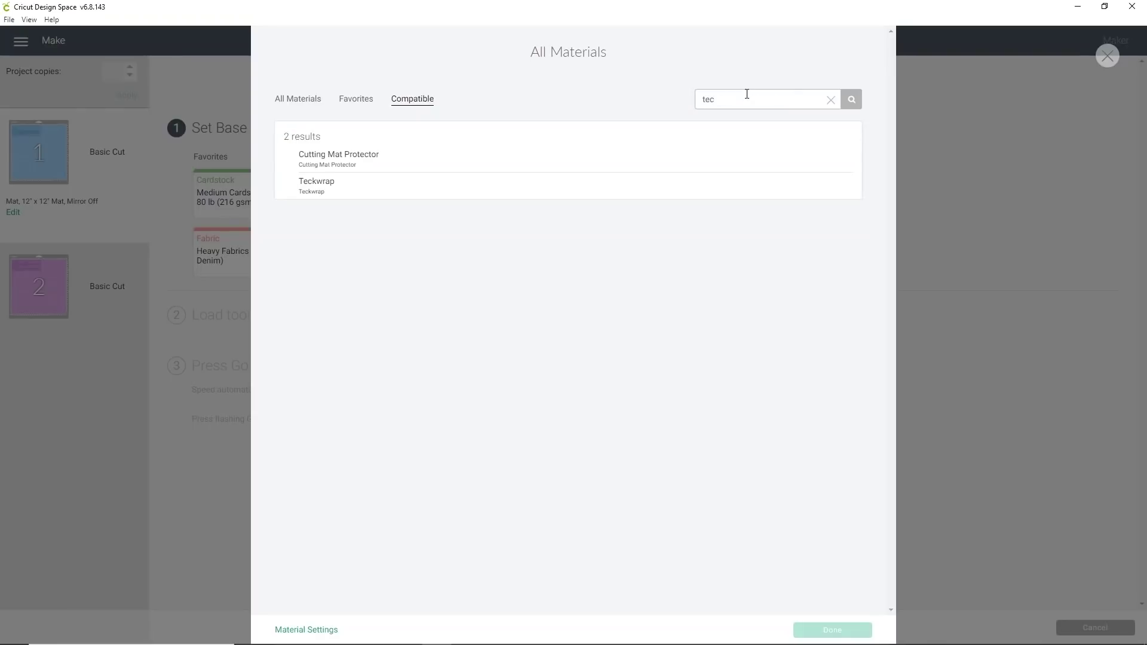
pyautogui.click(319, 185)
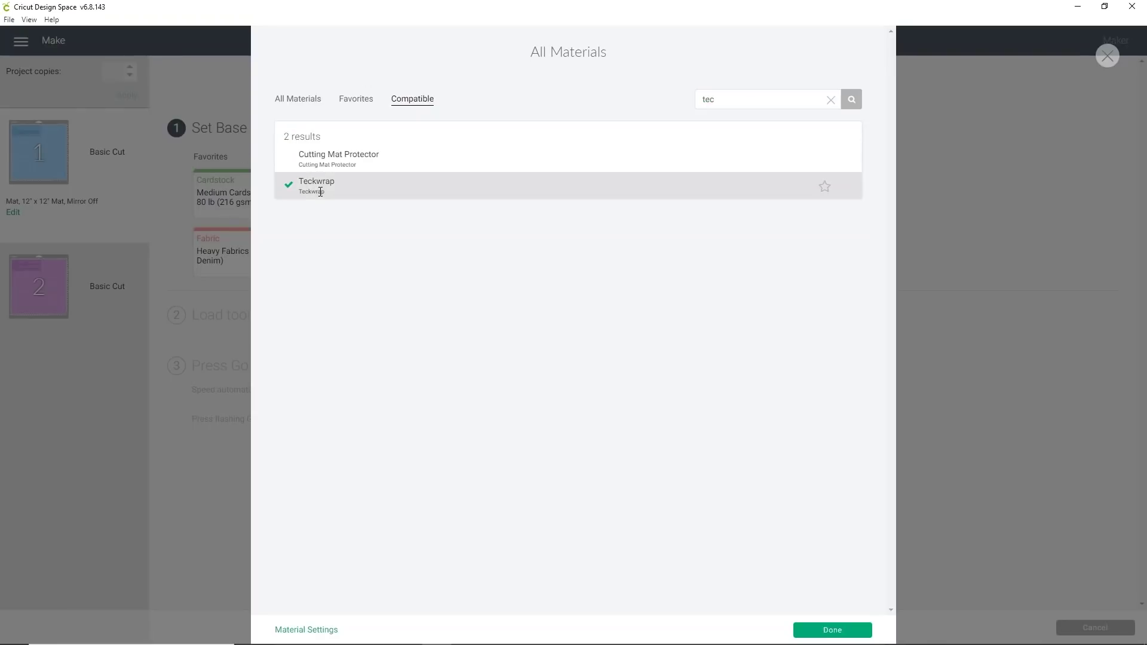
pyautogui.click(864, 631)
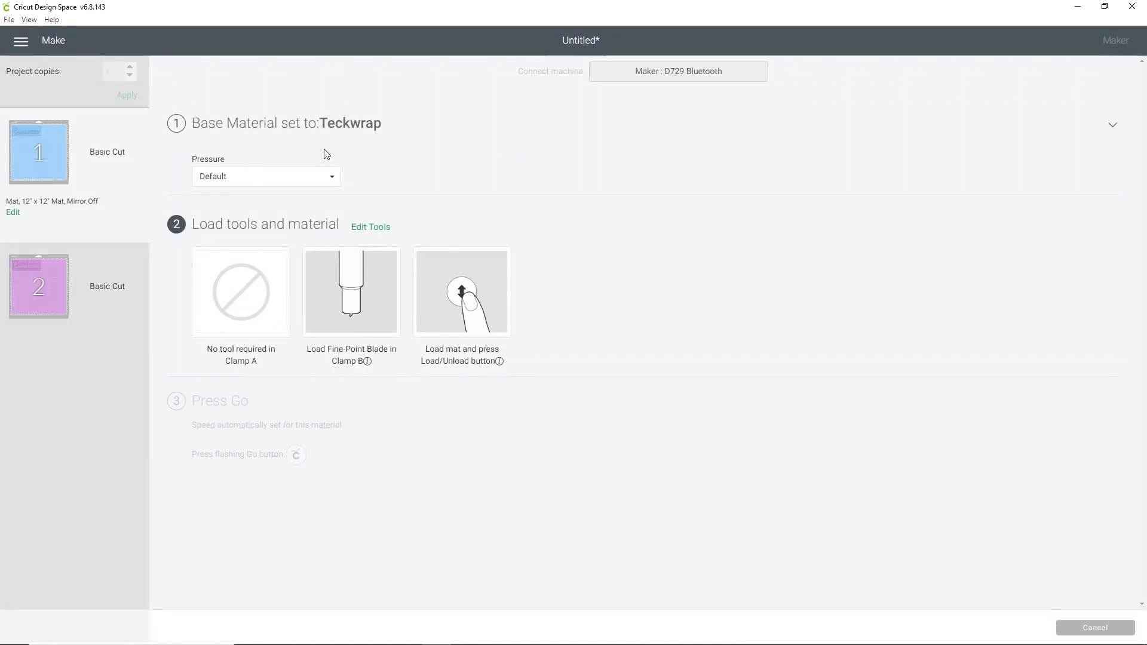
pyautogui.click(332, 176)
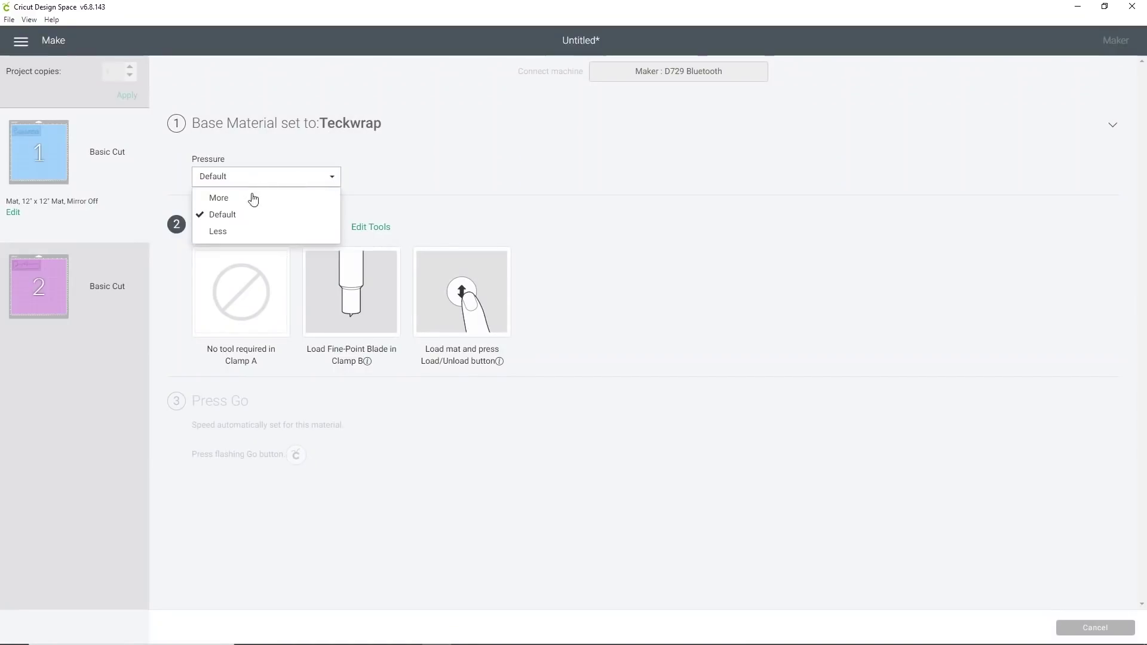
pyautogui.click(242, 232)
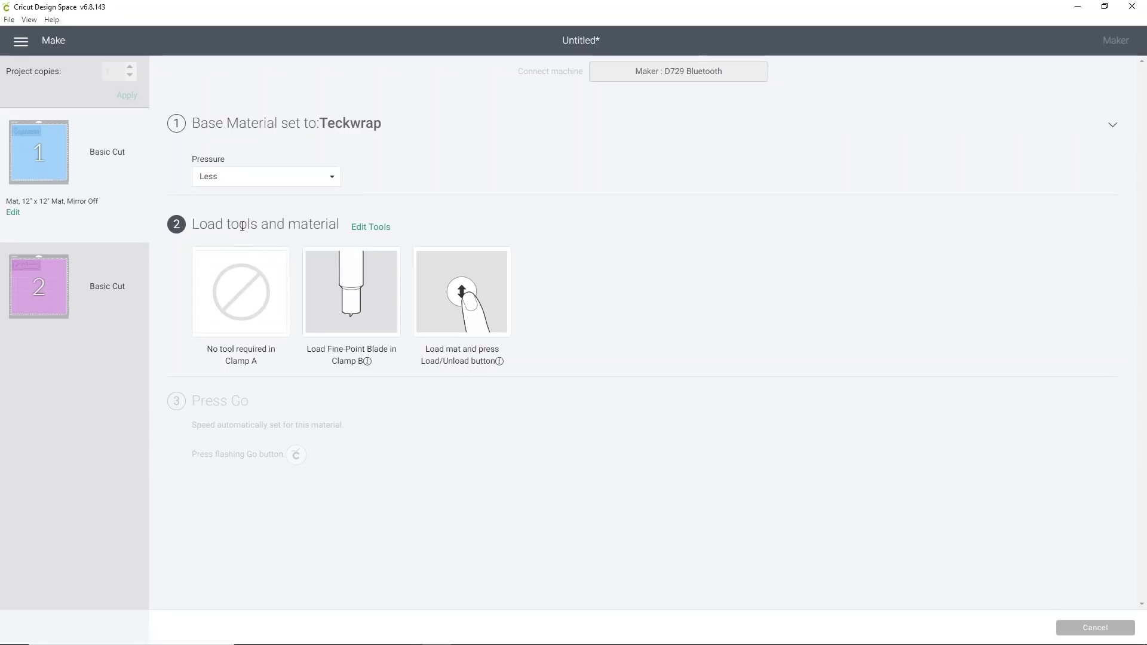